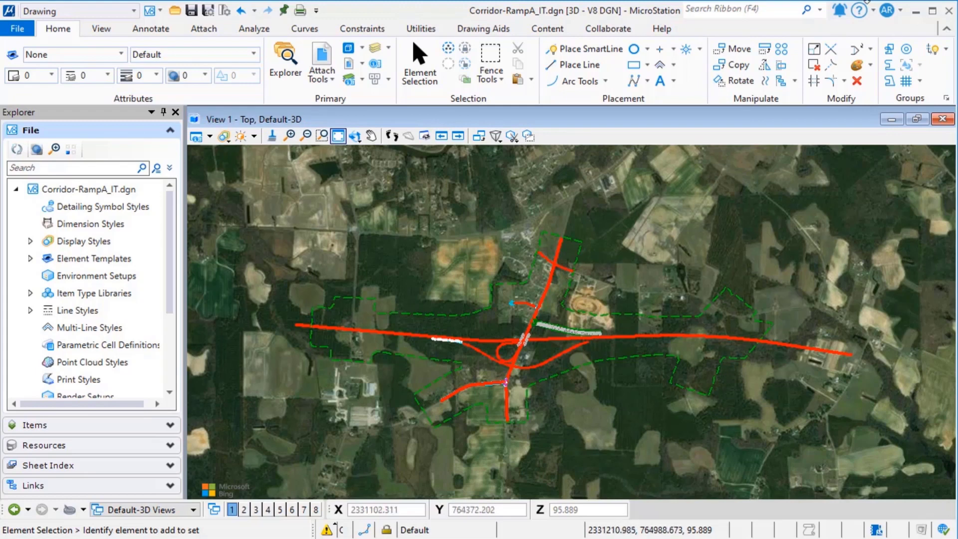
Sign in with the existing Bentley account from the profile menu and go to the CONNECT Center home page.
click(887, 11)
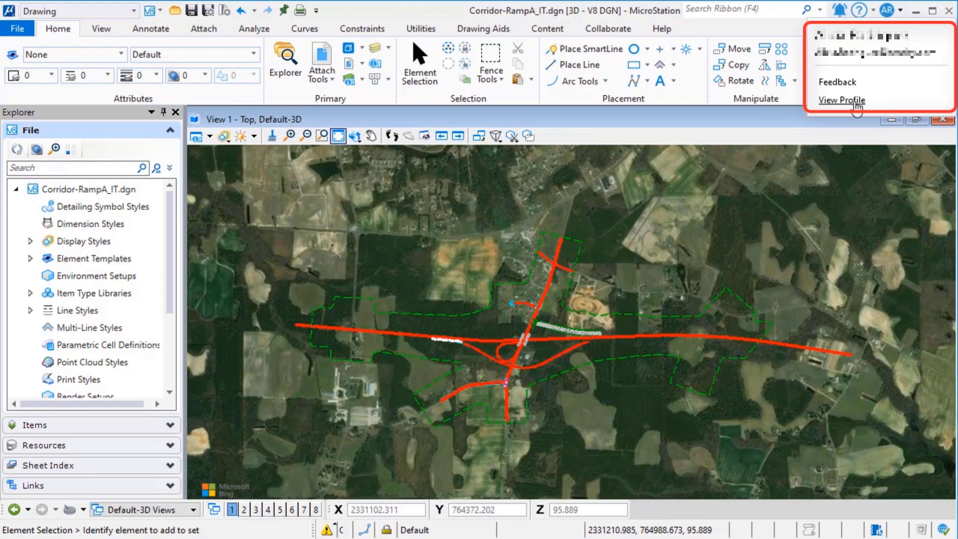
click(855, 101)
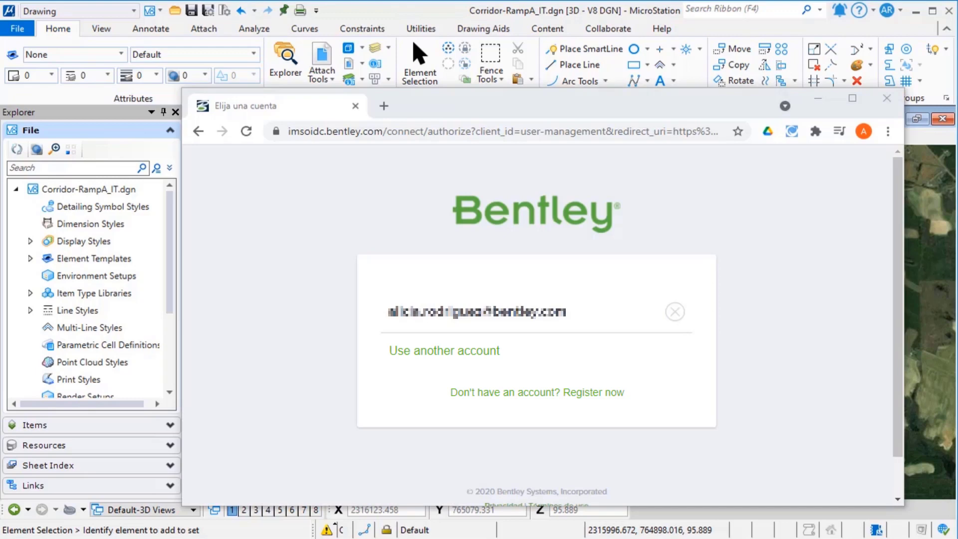
click(497, 315)
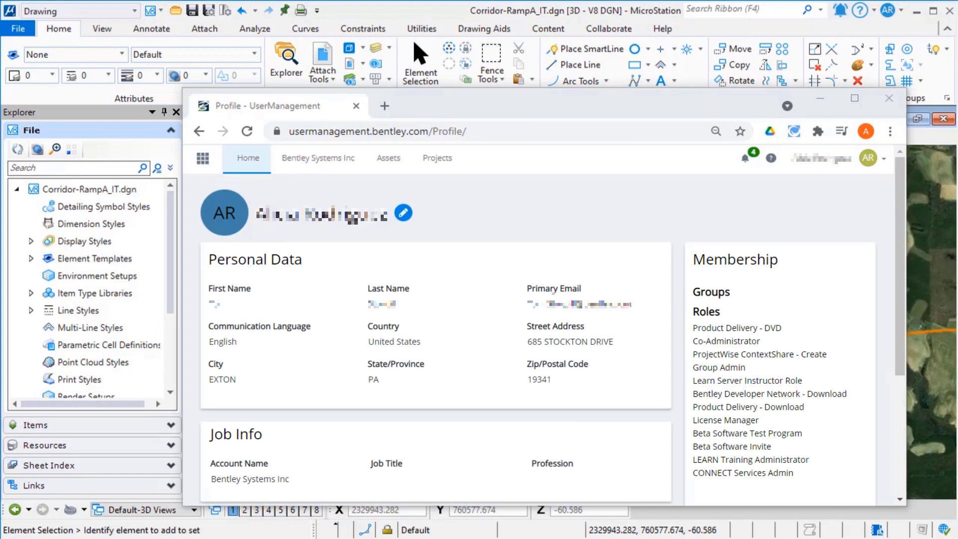
click(252, 166)
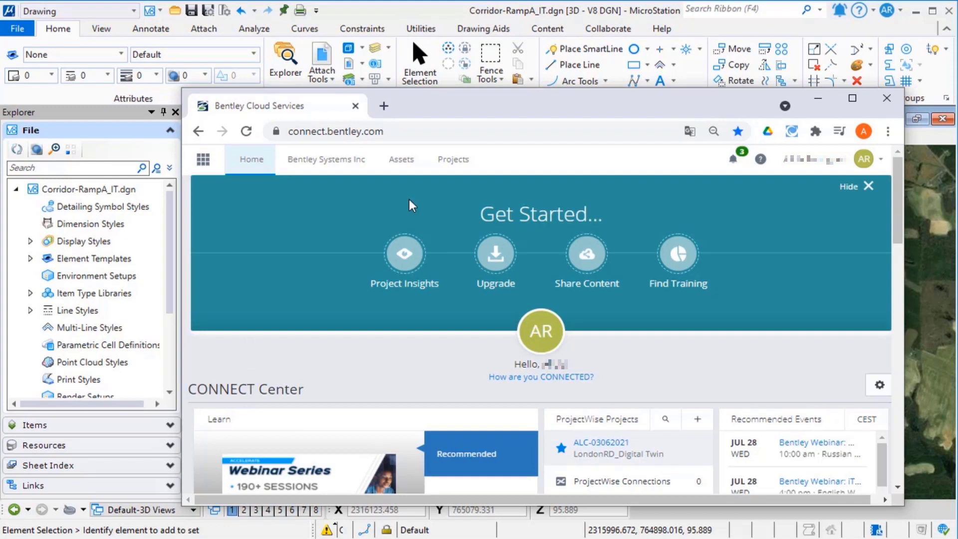
Start registering a new project with Project Number 2021001 and Project Name LondonRD2021.
click(458, 163)
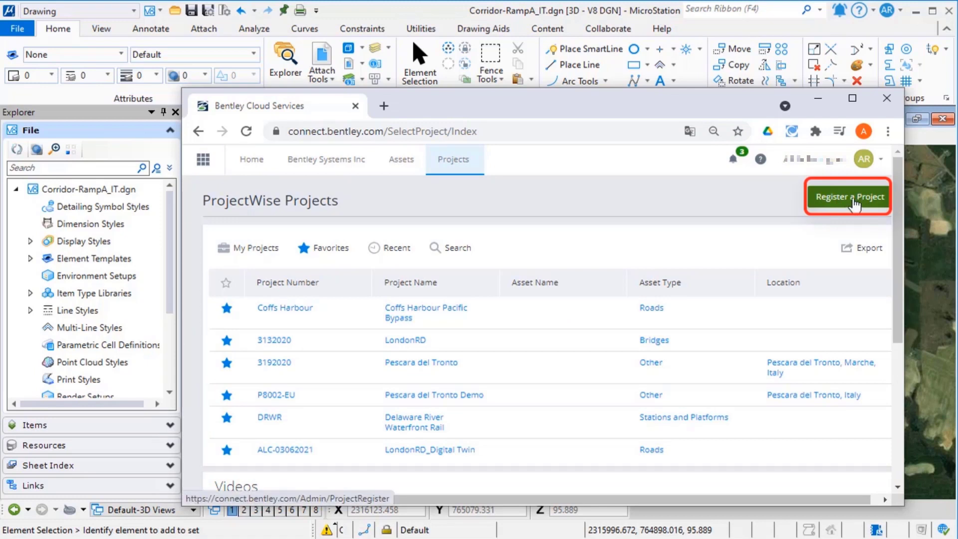
click(837, 199)
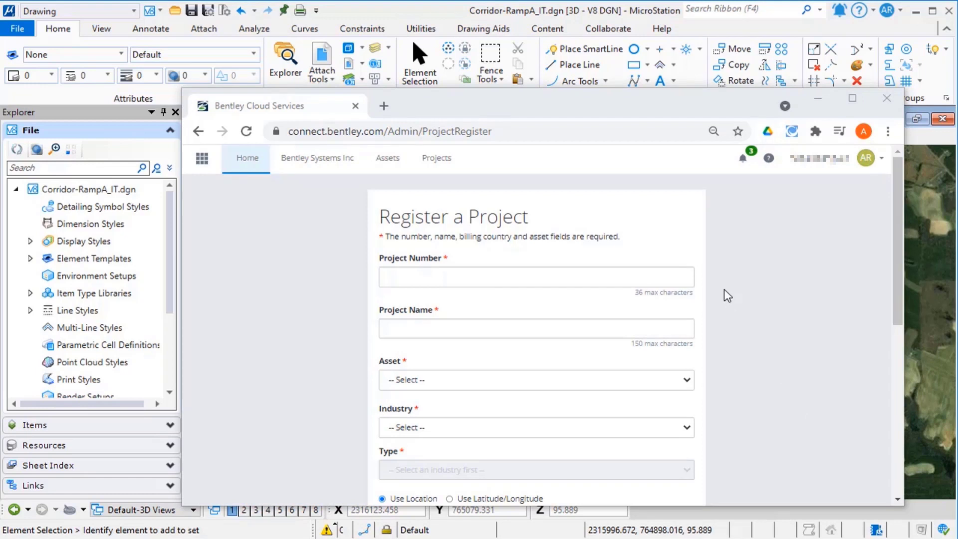
click(564, 278)
text(202)
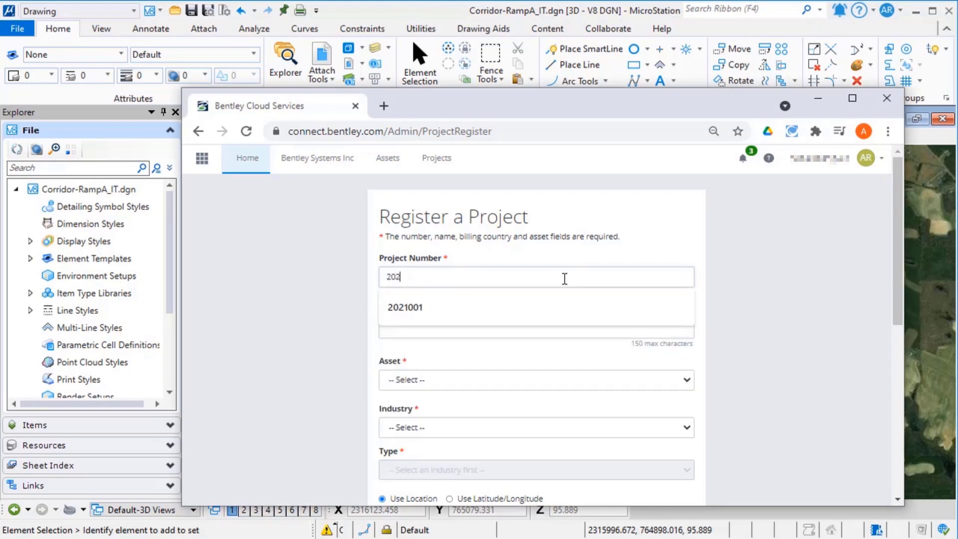
text(1001)
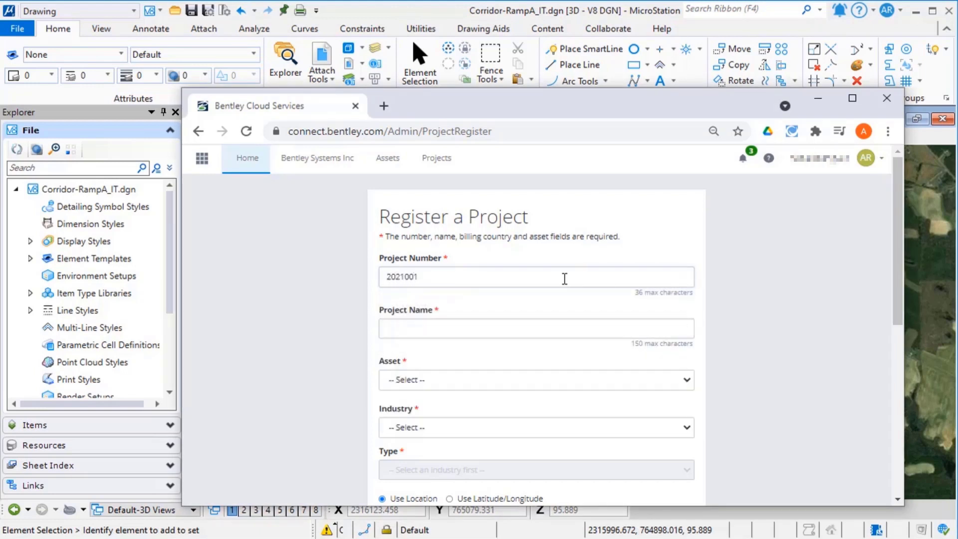
click(504, 330)
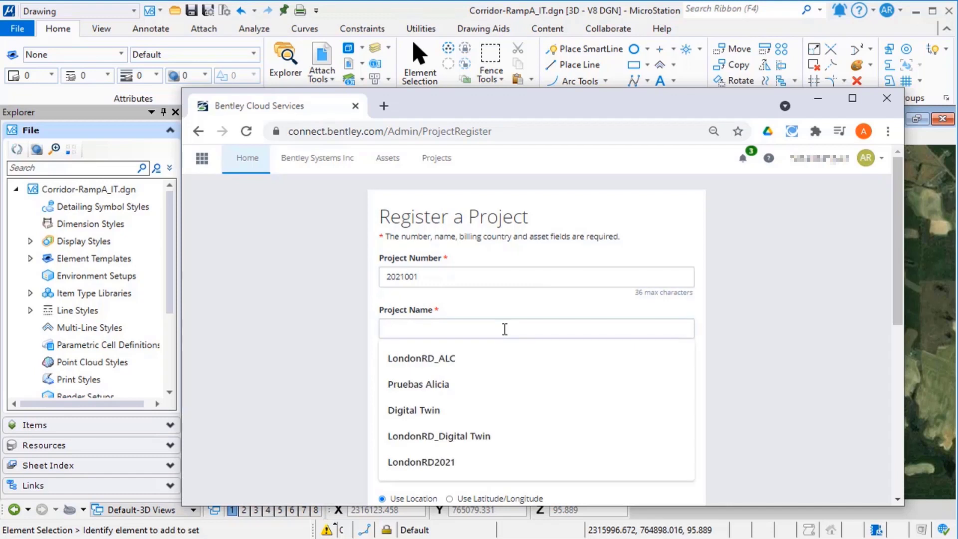
text(Londo)
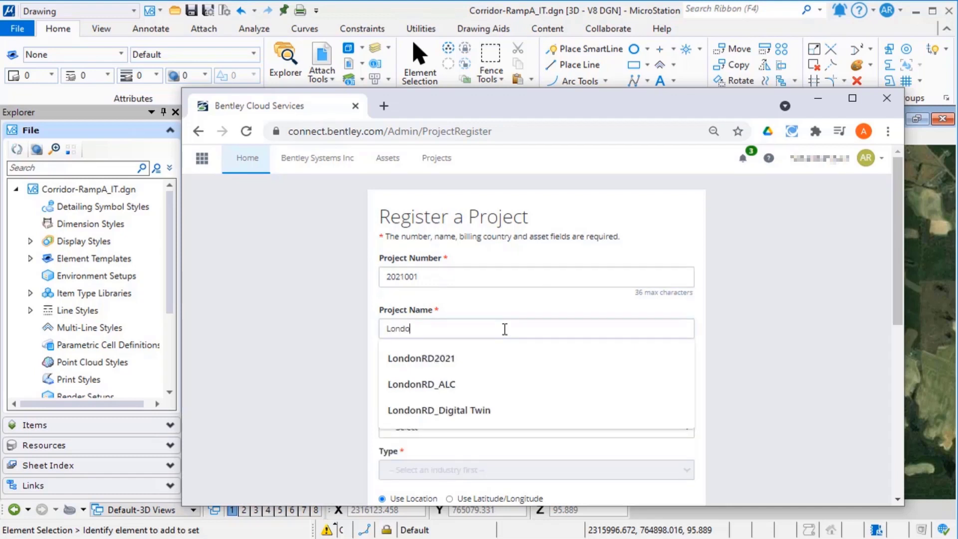
text(nRD2021)
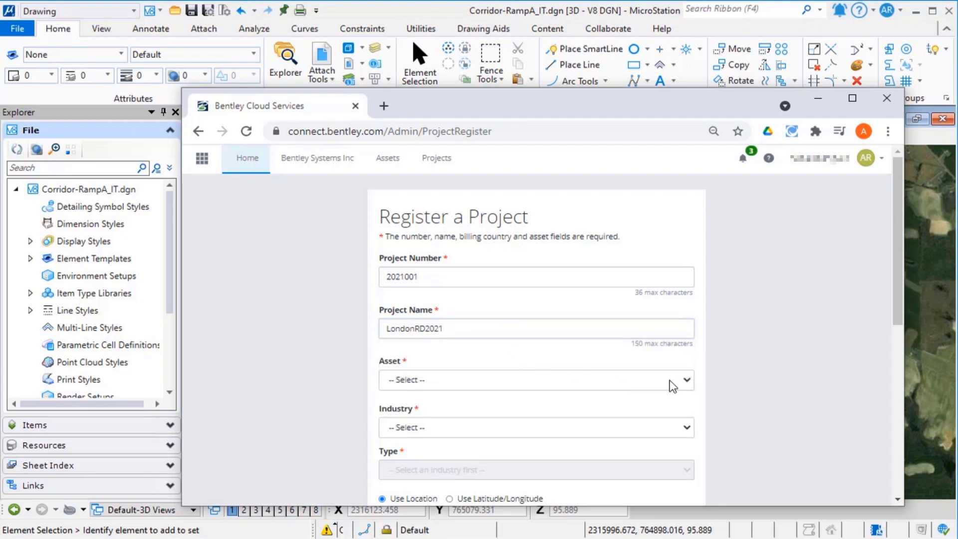
Set the project asset to Not Applicable and the industry to Roads and Highways.
click(686, 382)
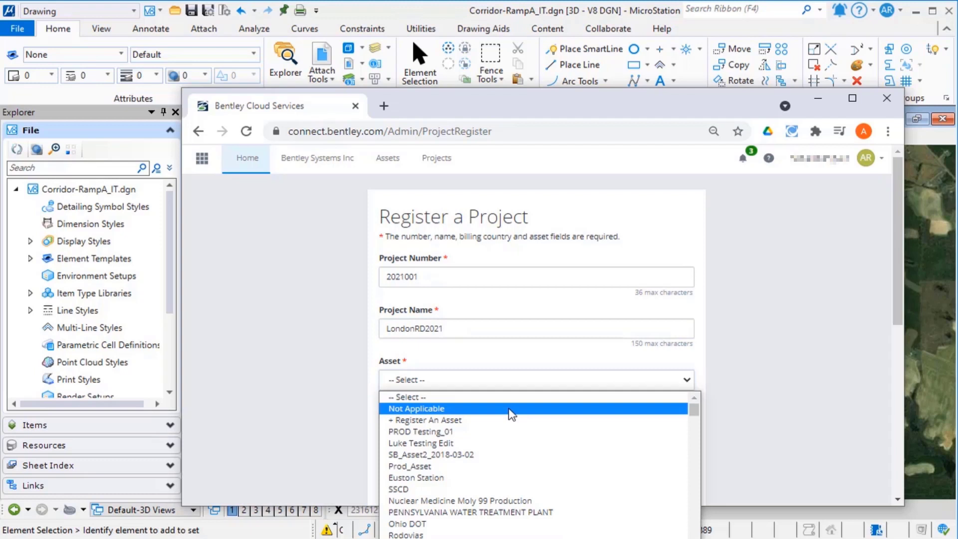
click(456, 410)
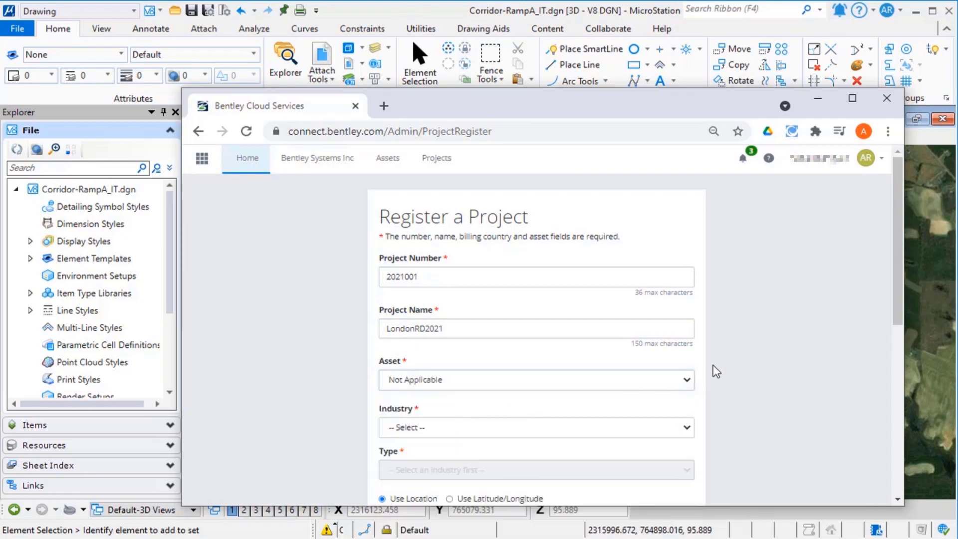
scroll(718, 369, down, 3)
scroll(718, 370, down, 2)
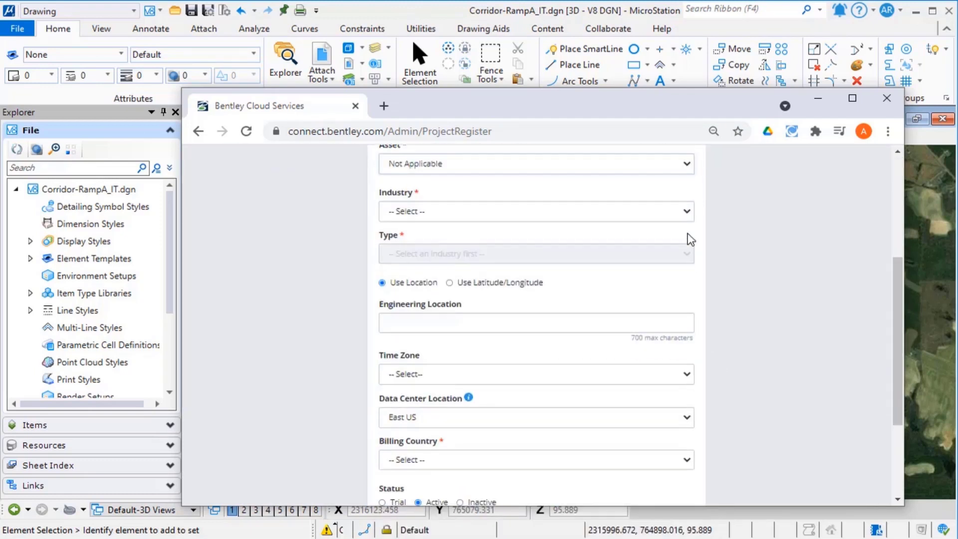
click(688, 212)
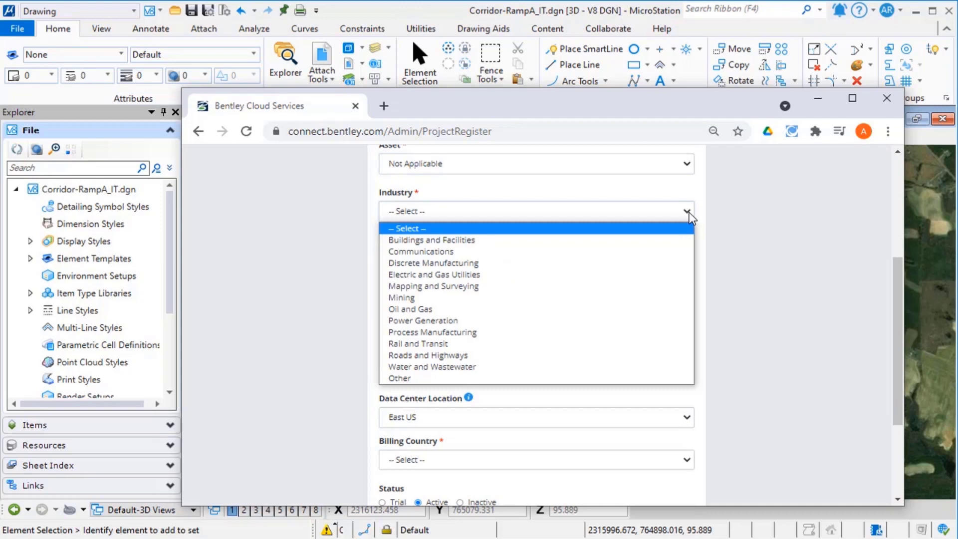
click(531, 355)
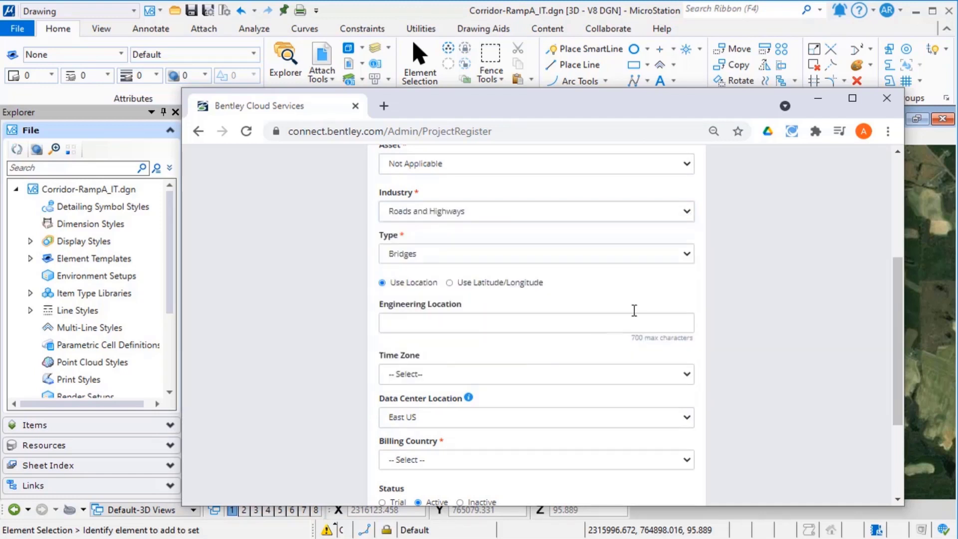
Set the project type to Roads and the billing country to United States.
click(687, 254)
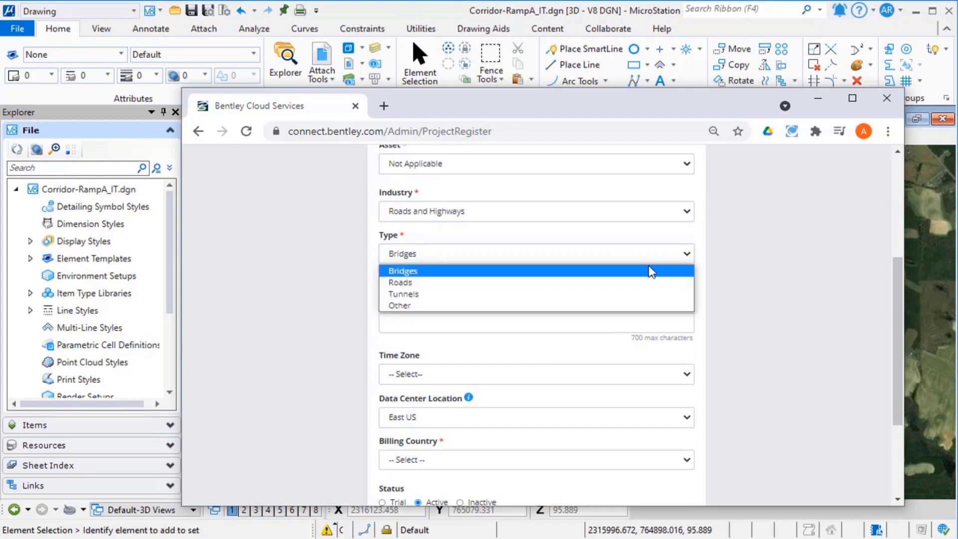
click(584, 282)
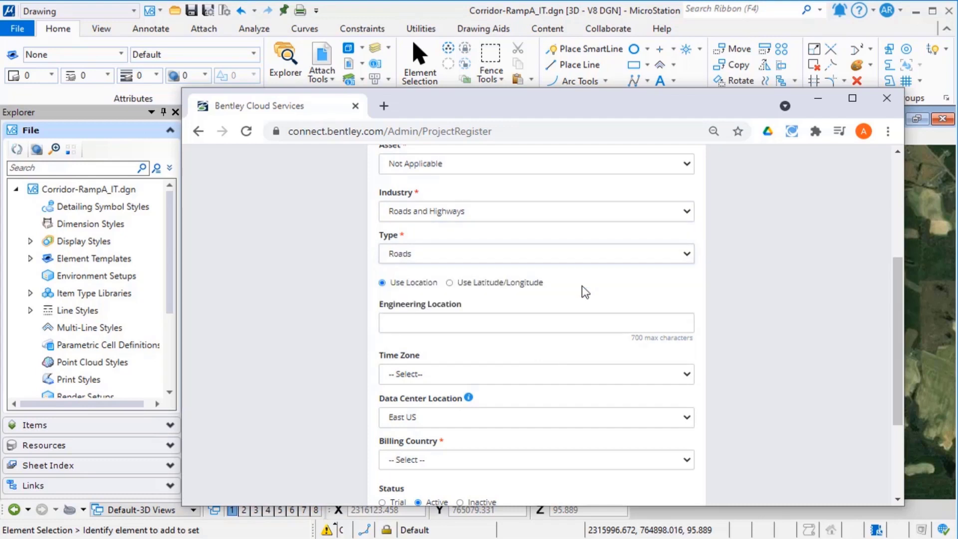
scroll(731, 303, down, 3)
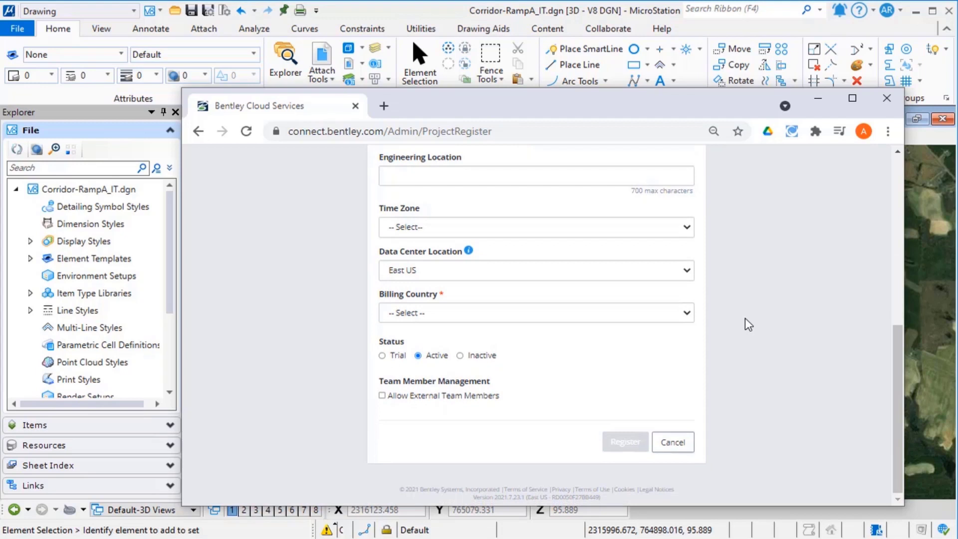
click(684, 316)
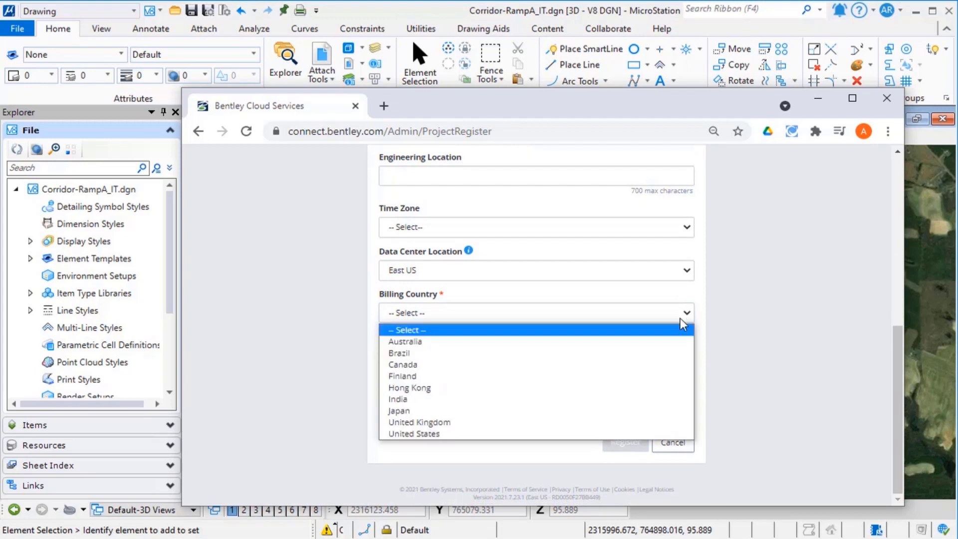
click(488, 433)
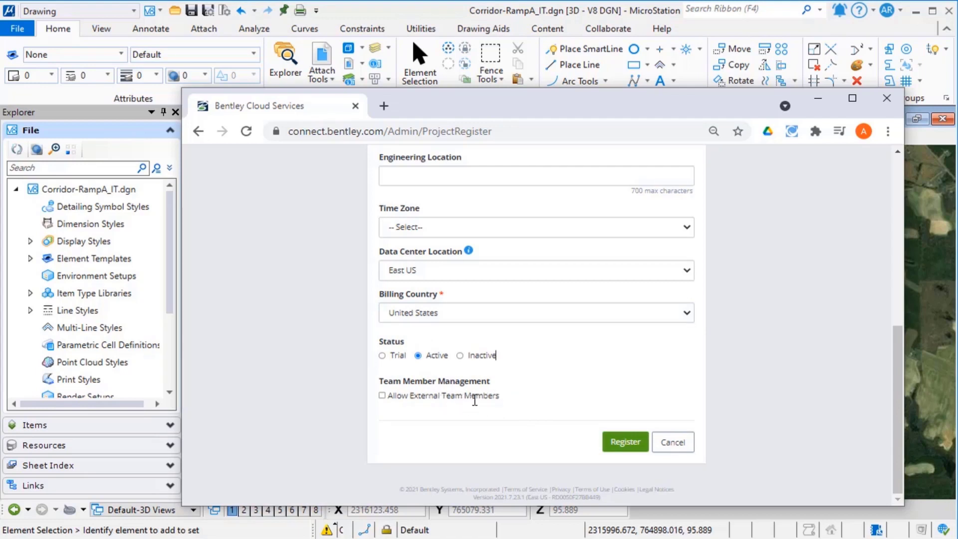
mouse_move(480, 400)
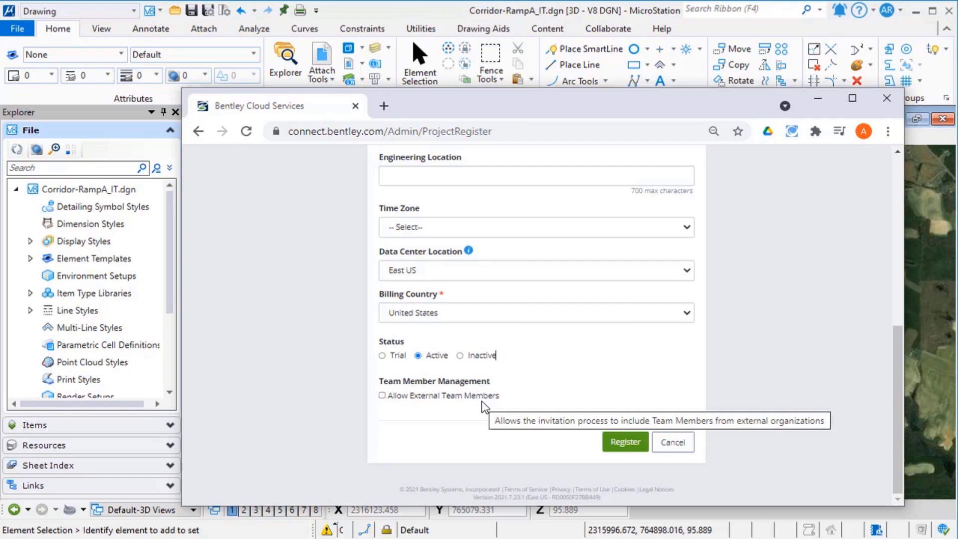
Register LondonRD2021, add a colleague with the Team Member role, and open the 2021001 project page.
click(625, 442)
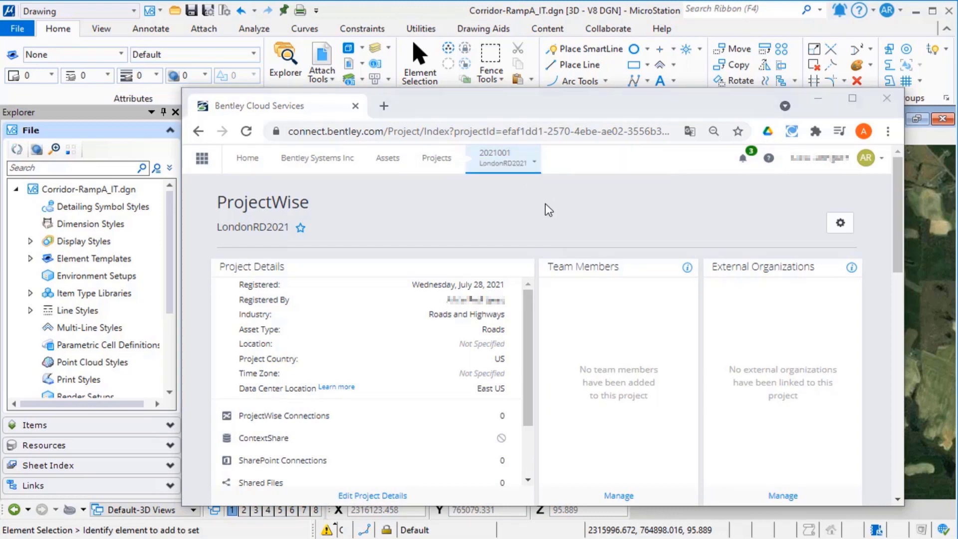
mouse_move(552, 266)
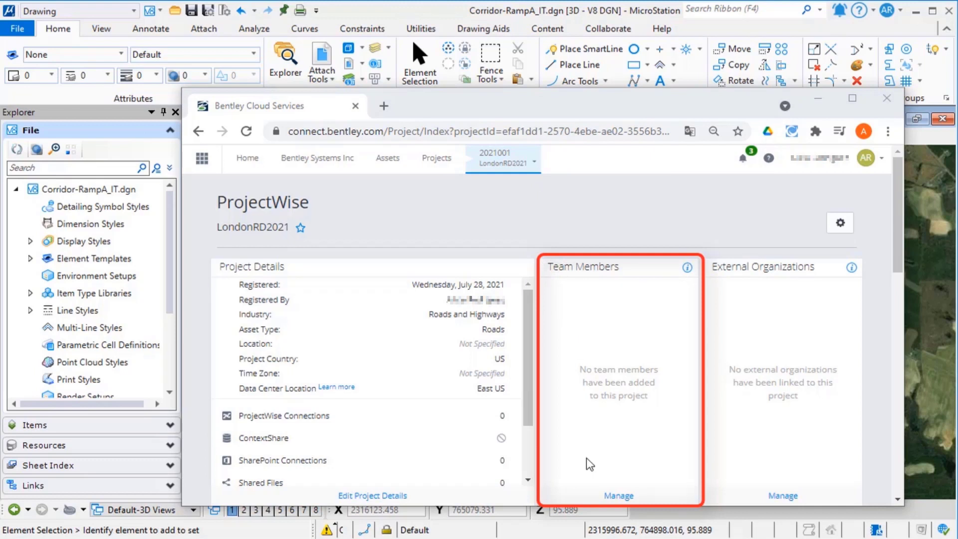
click(617, 497)
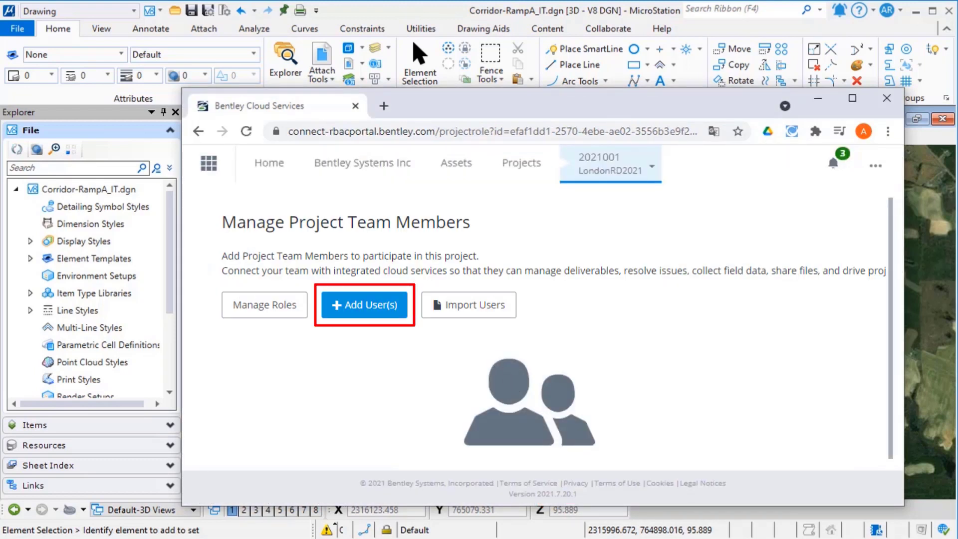
click(364, 304)
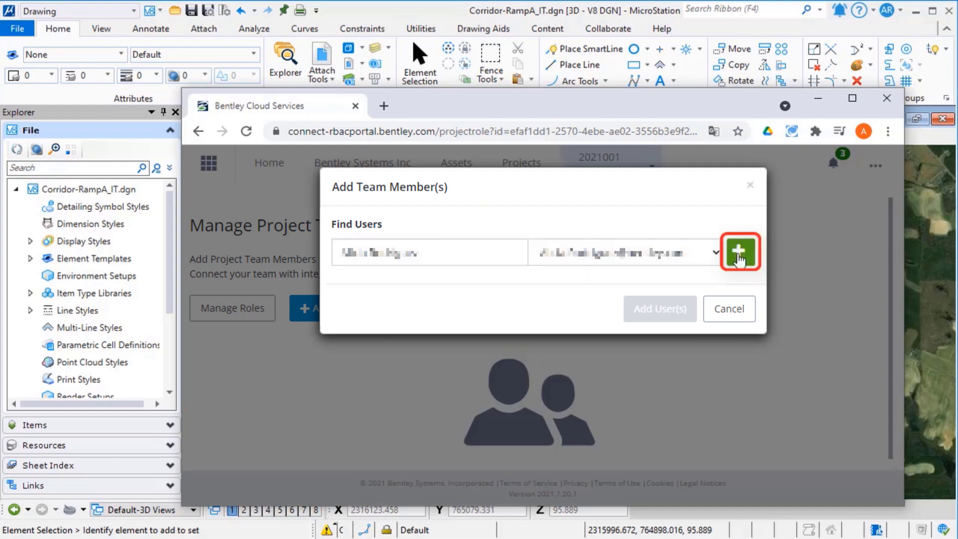
click(739, 259)
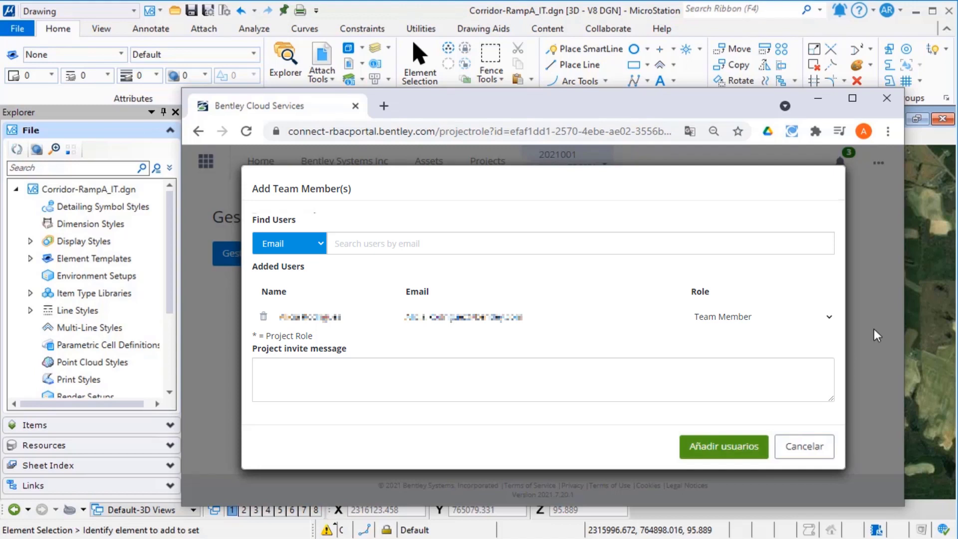
key(Return)
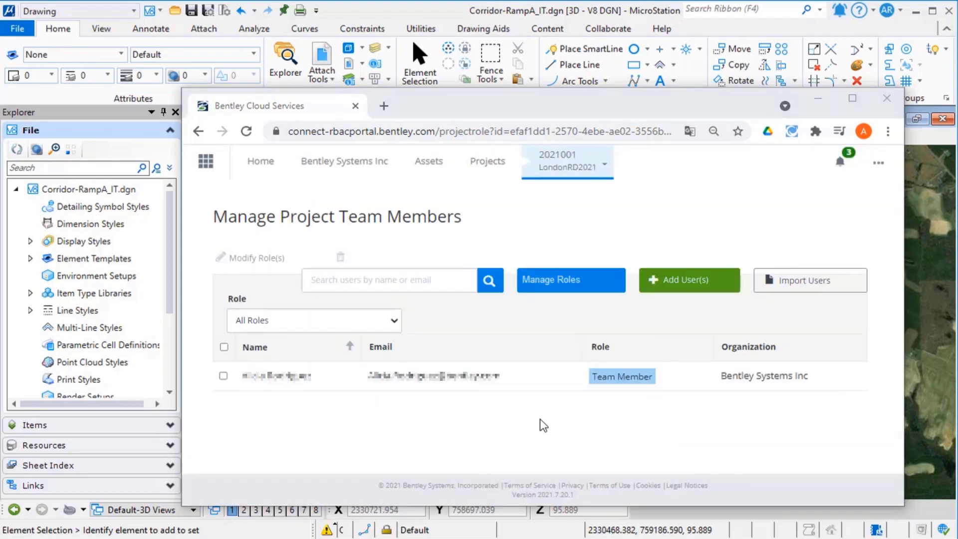
click(570, 170)
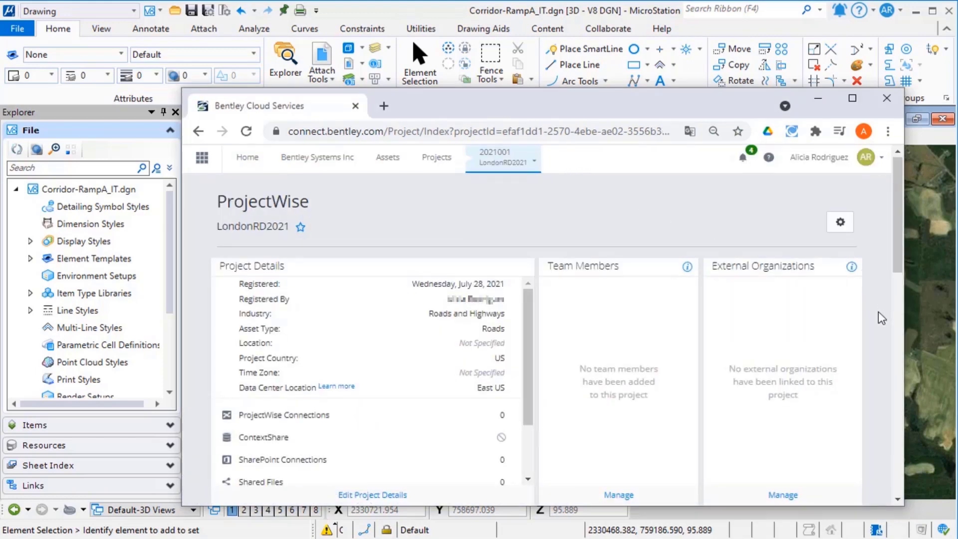
Upload Corridor-SR97.dgn from the dgn folder to the project's Share storage.
scroll(876, 322, down, 6)
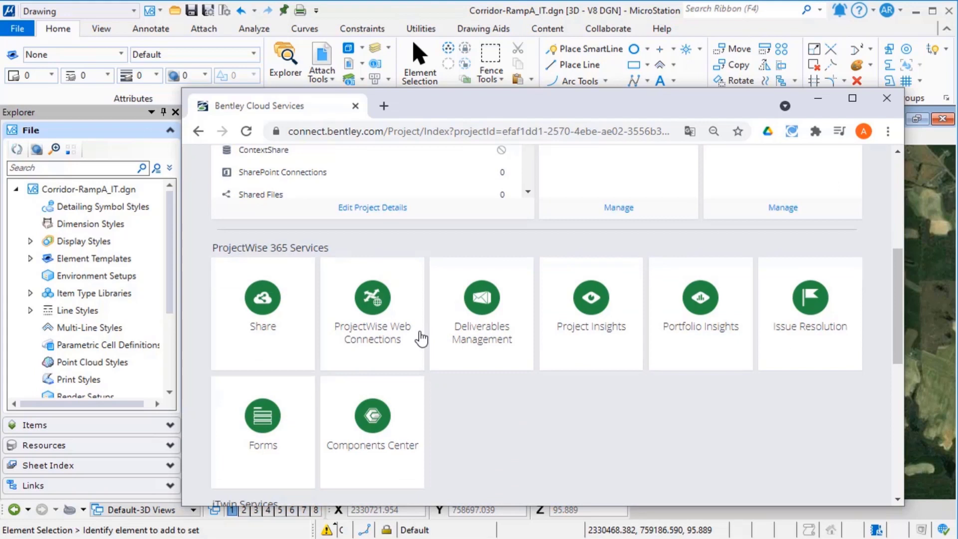
click(263, 305)
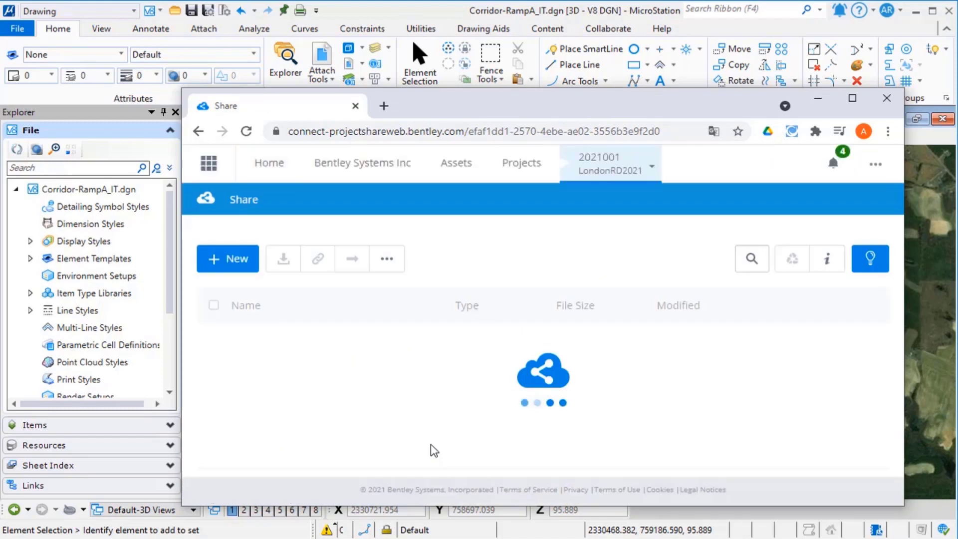
key(ctrl+minus)
key(ctrl+minus)
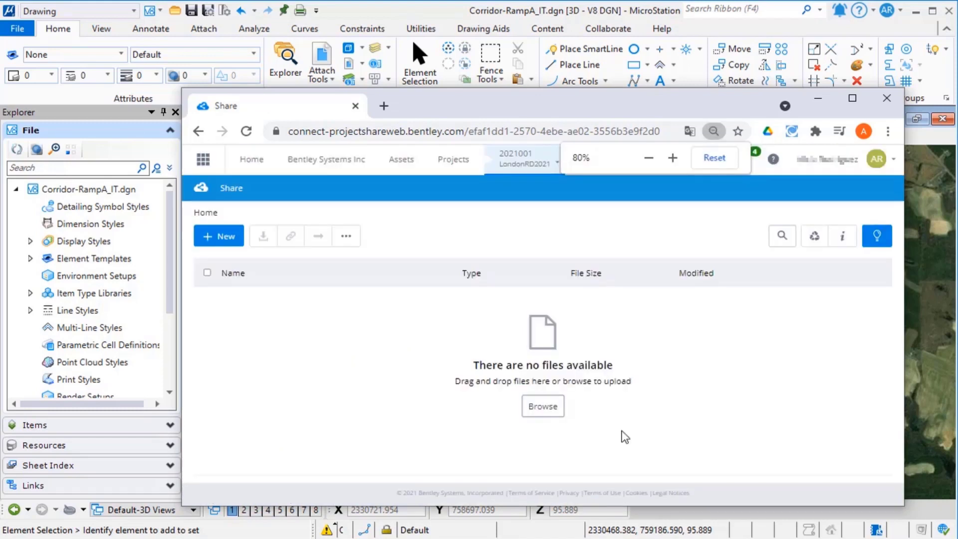
click(543, 410)
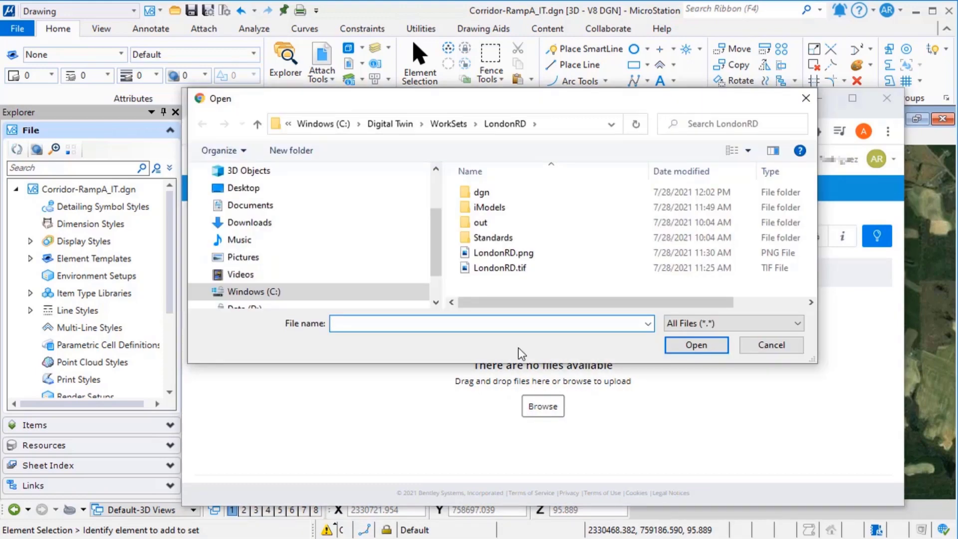
click(476, 195)
double_click(477, 196)
scroll(549, 262, down, 3)
click(492, 264)
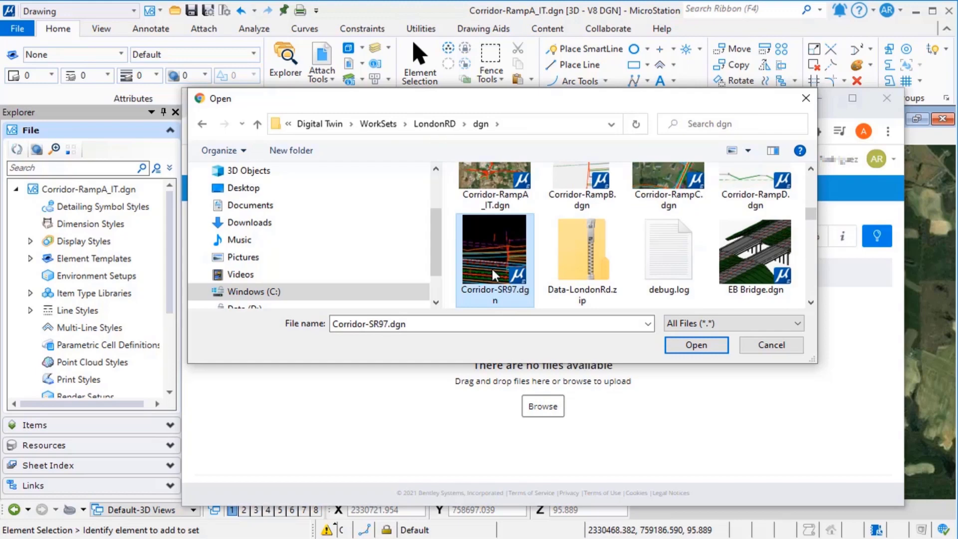
click(696, 345)
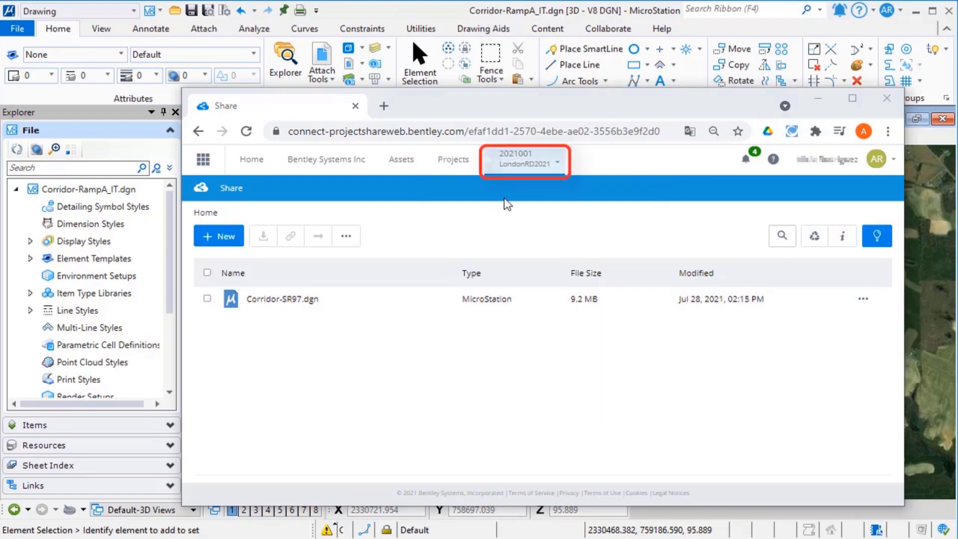
Return to the LondonRD2021 project page and scroll down to iTwin Services.
click(524, 169)
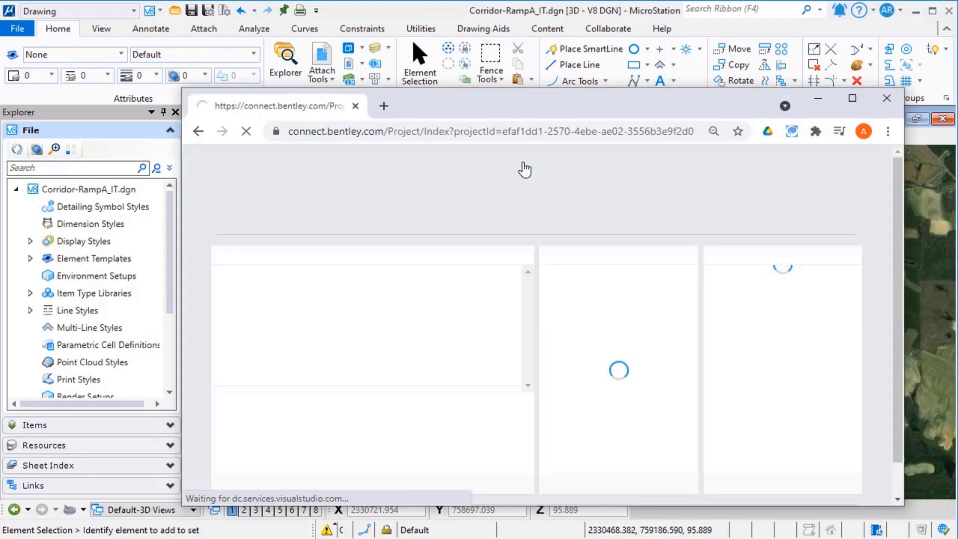
scroll(873, 316, down, 5)
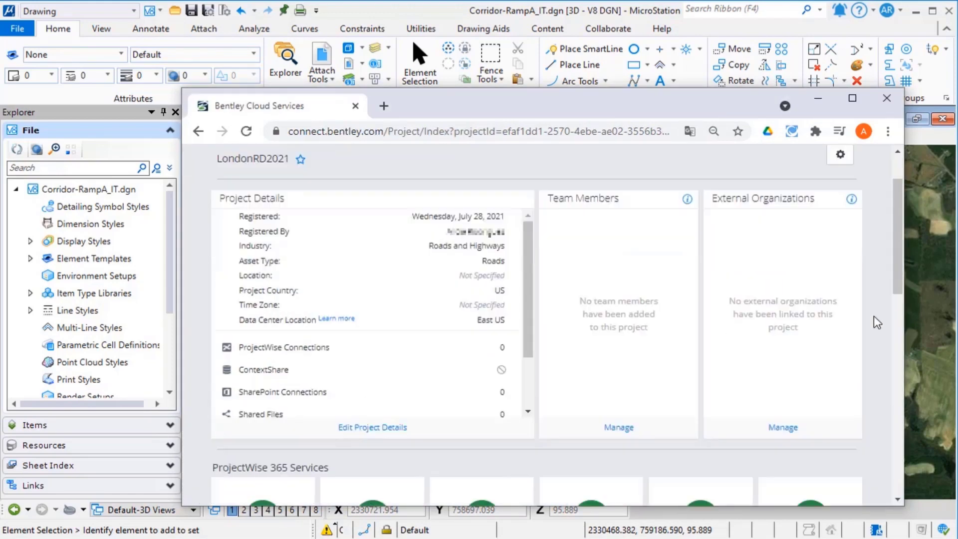
scroll(870, 332, down, 5)
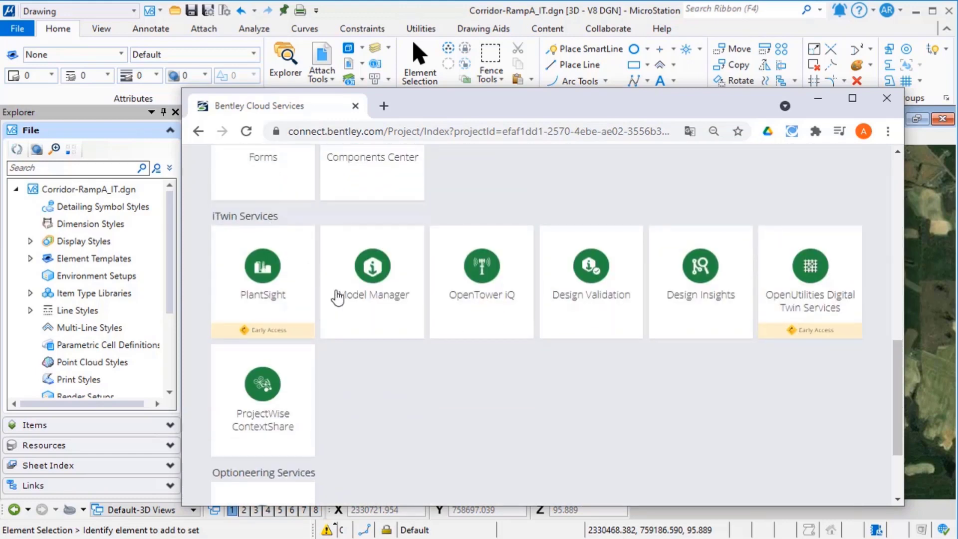
Start a new iModel in iModel Manager named Corridor_RampA, with Corridor_RampA as its description.
click(371, 304)
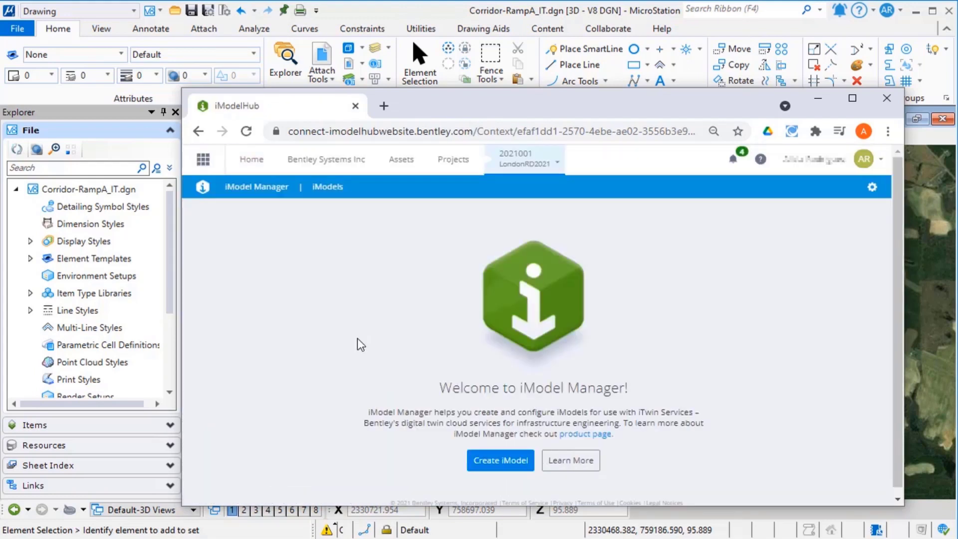
click(495, 464)
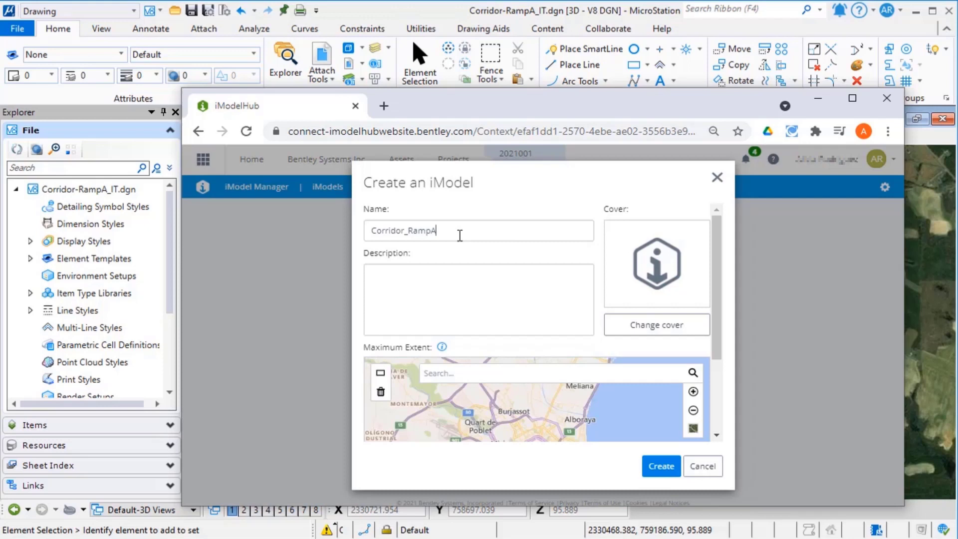
drag(437, 231, 371, 233)
key(ctrl+c)
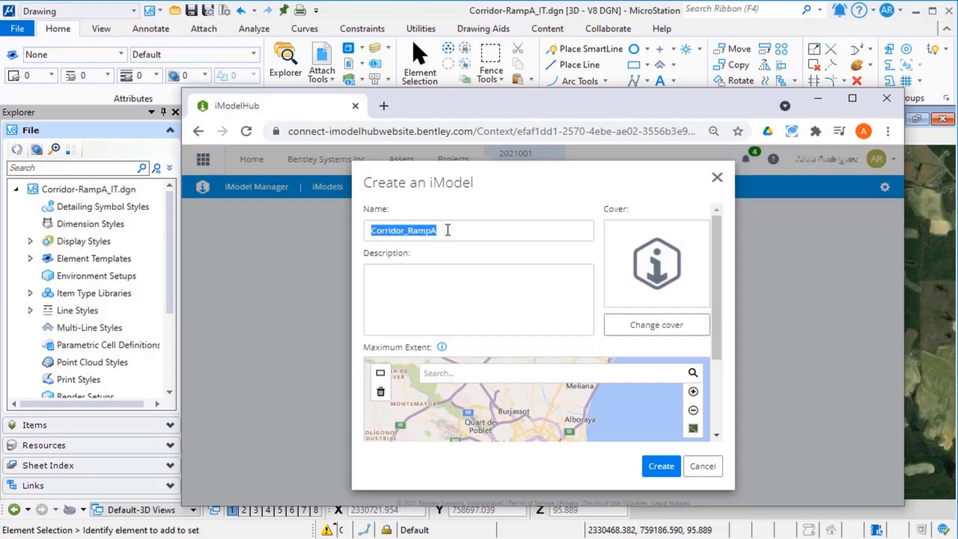
click(437, 273)
key(ctrl+v)
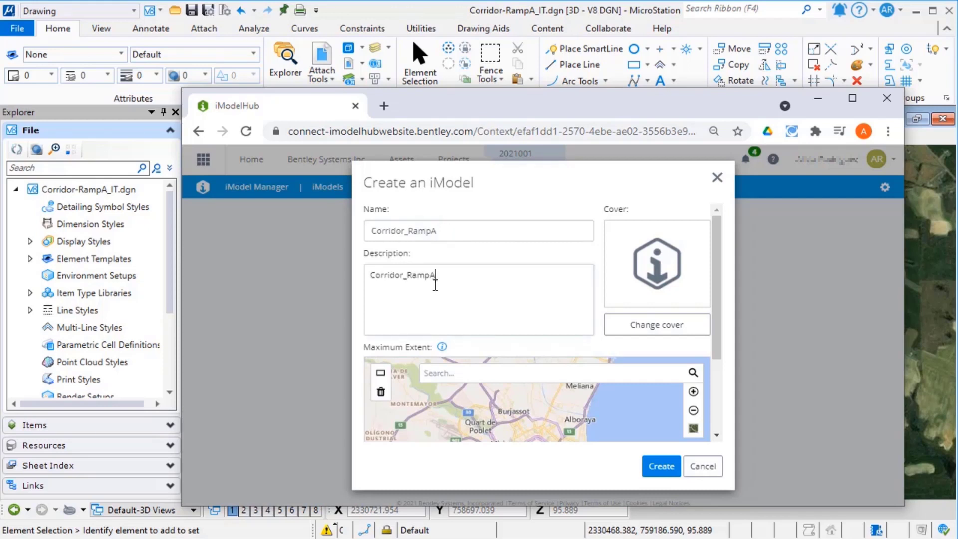
Use LondonRD.png as the cover, set the extent over the Carolinas coast, and create the iModel.
click(655, 329)
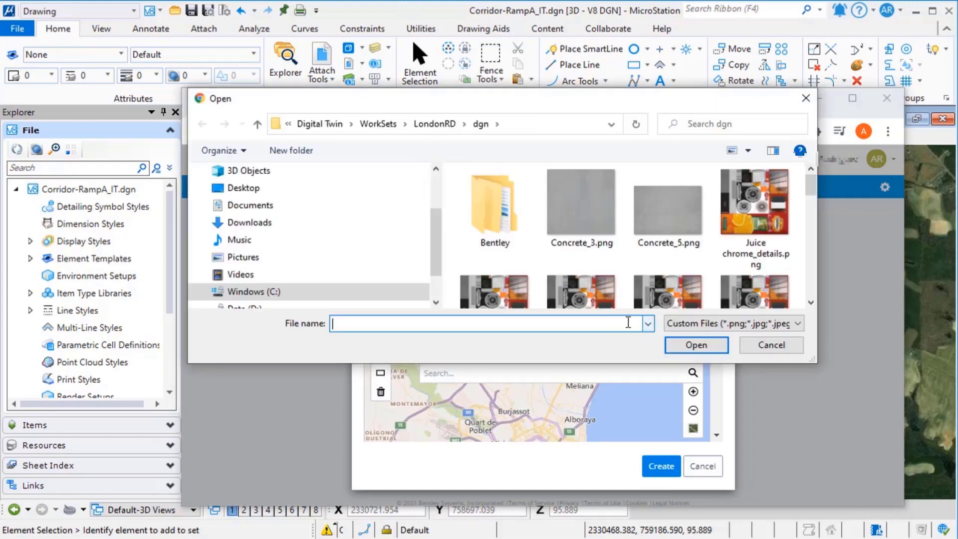
click(441, 125)
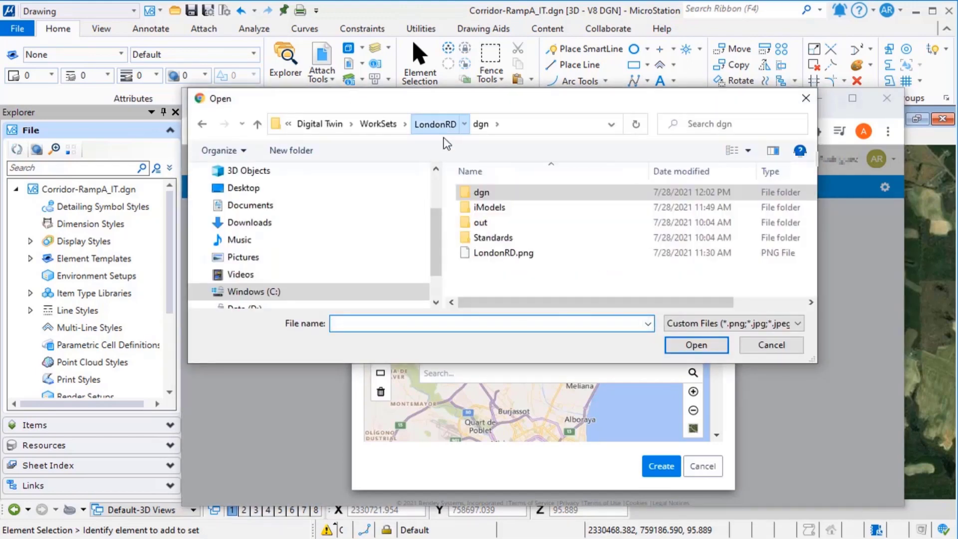
click(497, 255)
click(673, 344)
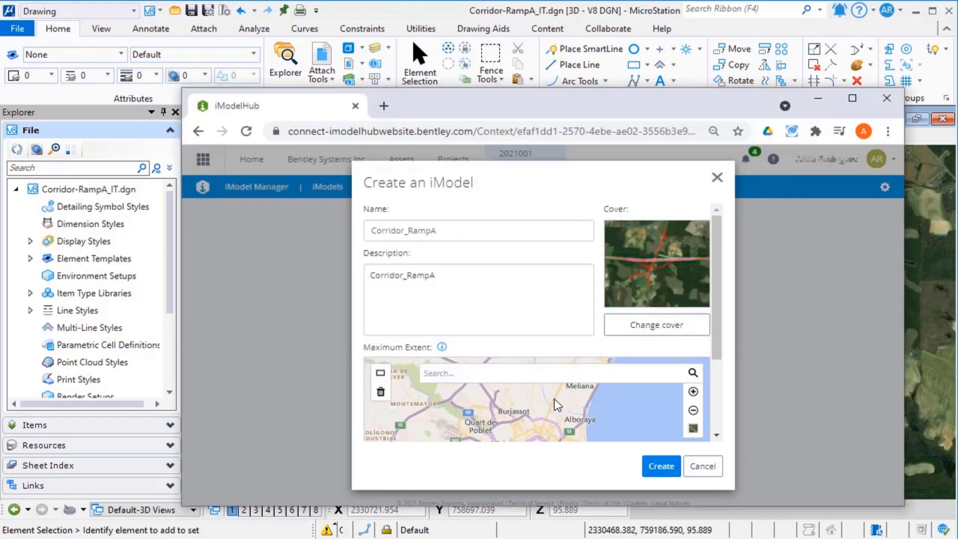
scroll(491, 396, down, 3)
scroll(468, 397, down, 5)
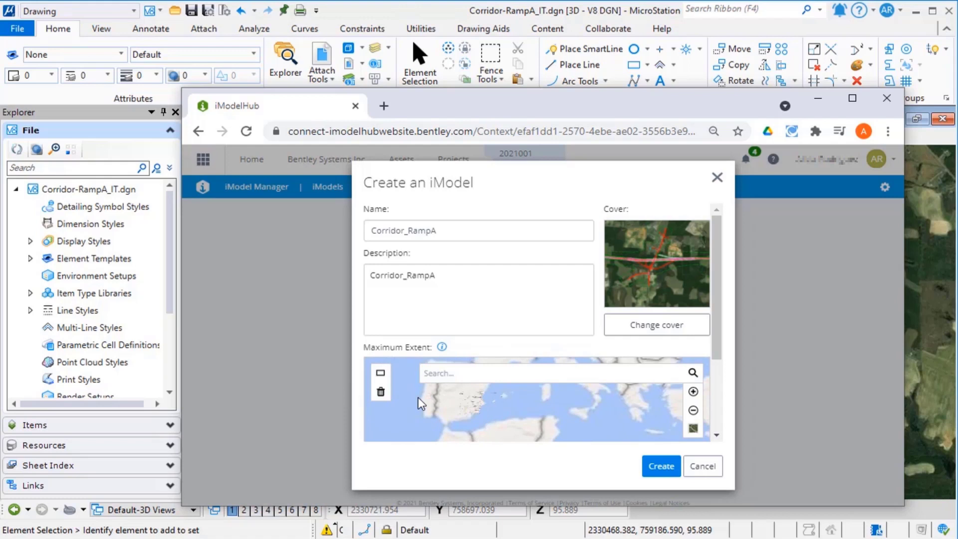
drag(468, 412, 510, 407)
scroll(510, 407, up, 3)
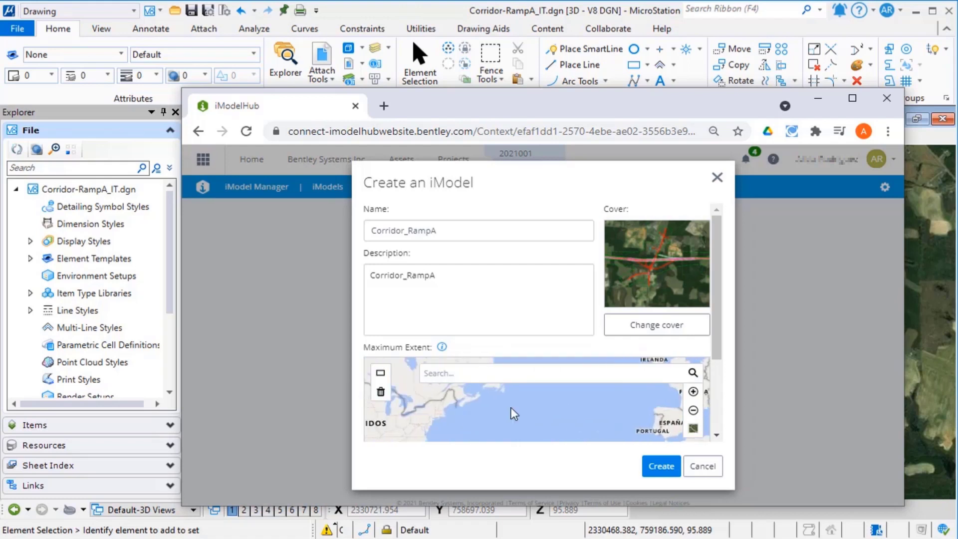
click(662, 467)
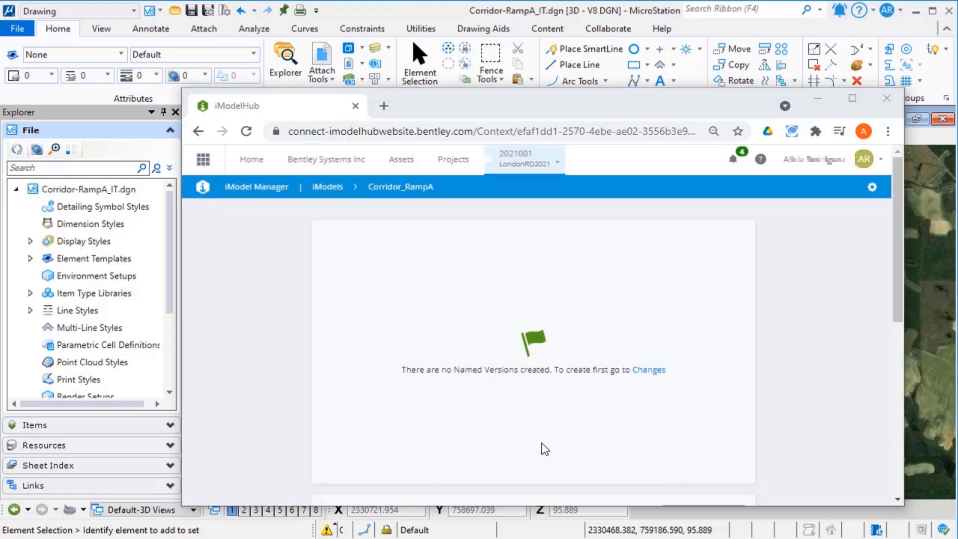
Open Connections from the Corridor_RampA card's options menu in the iModels list.
click(327, 196)
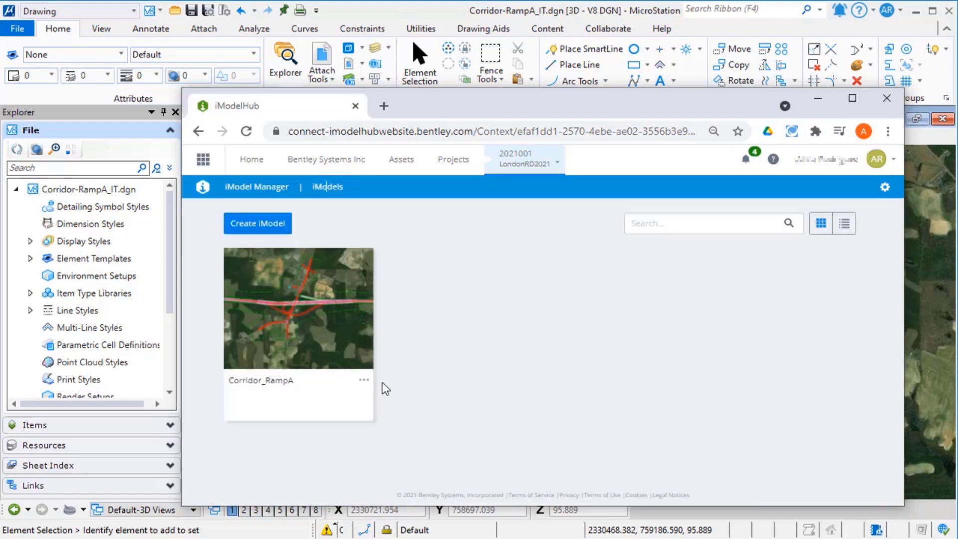
click(365, 381)
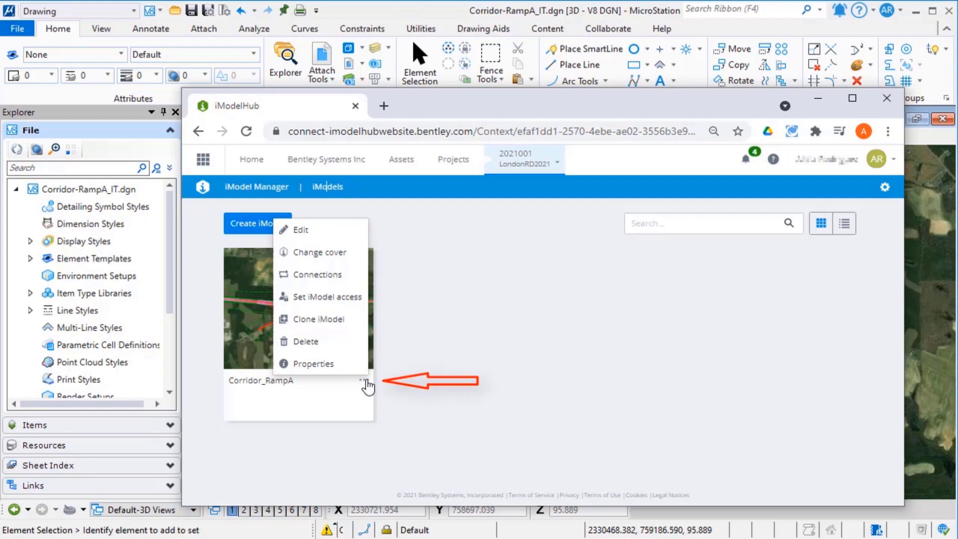
click(341, 275)
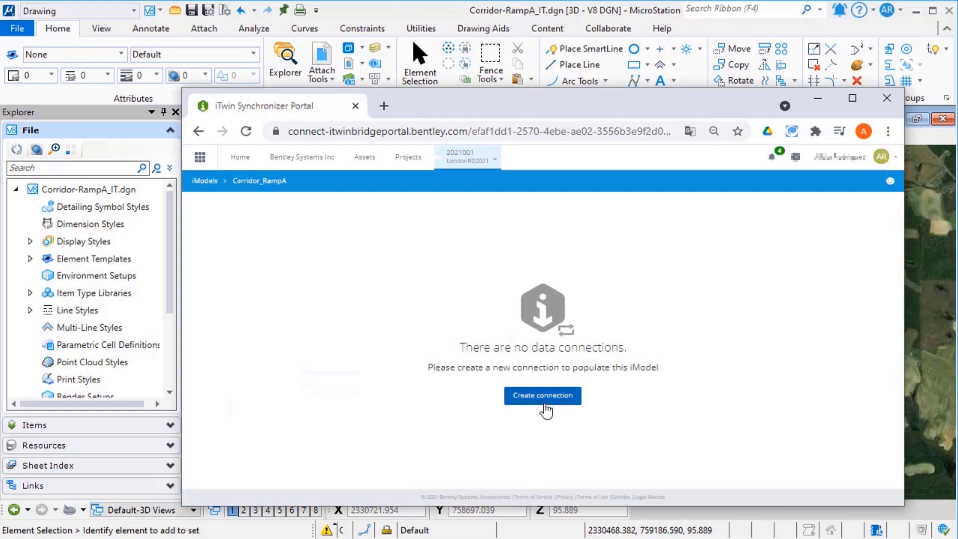
Start a new connection sourced from iTwin File Service, including Corridor-SR97.dgn.
click(545, 398)
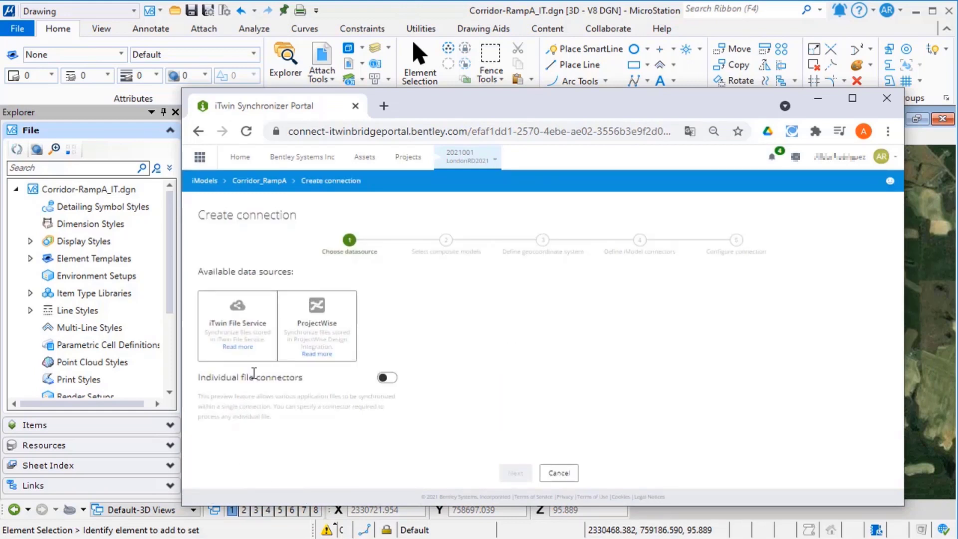
click(238, 329)
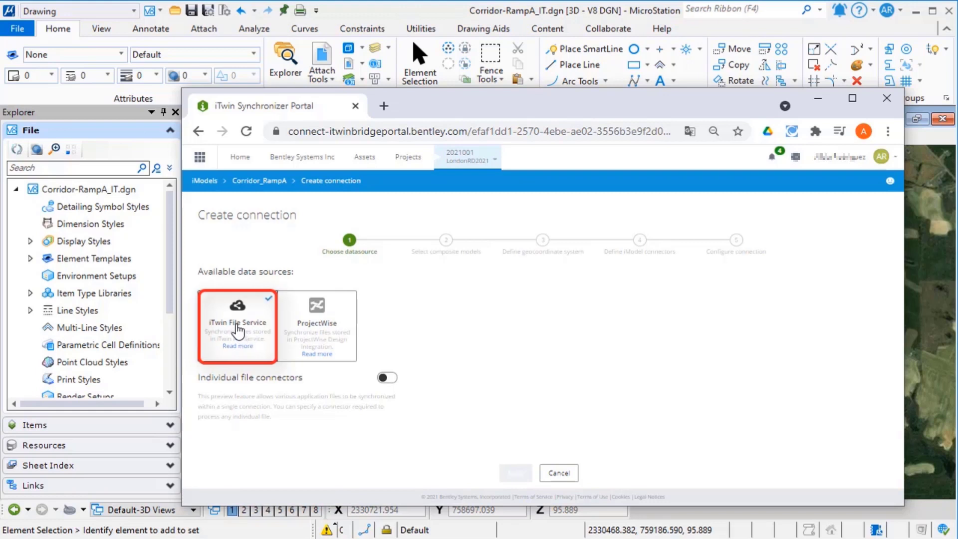
click(238, 329)
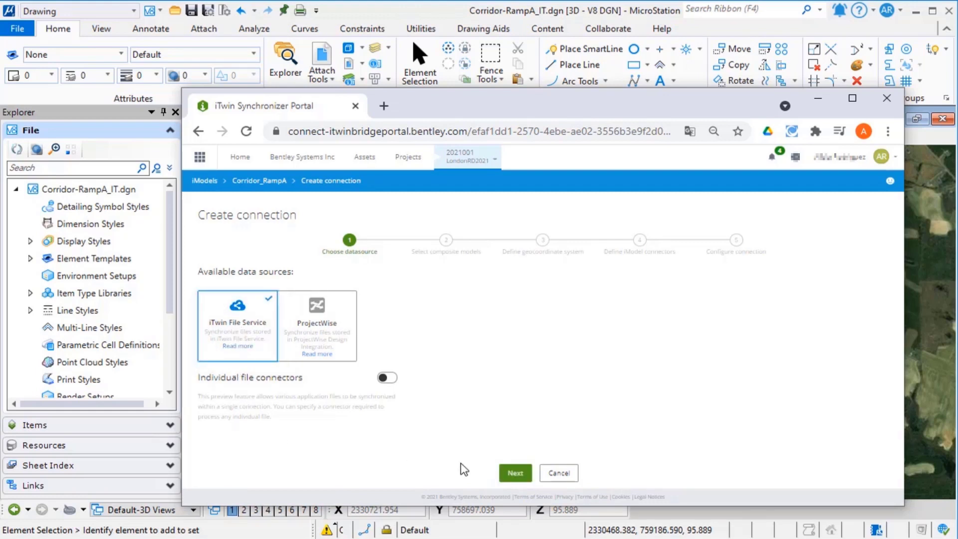
click(515, 473)
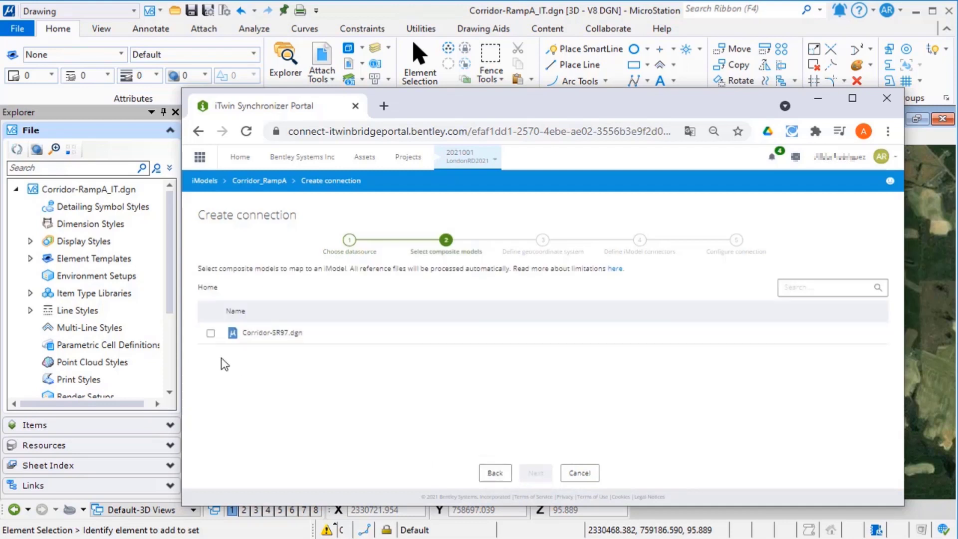
click(210, 332)
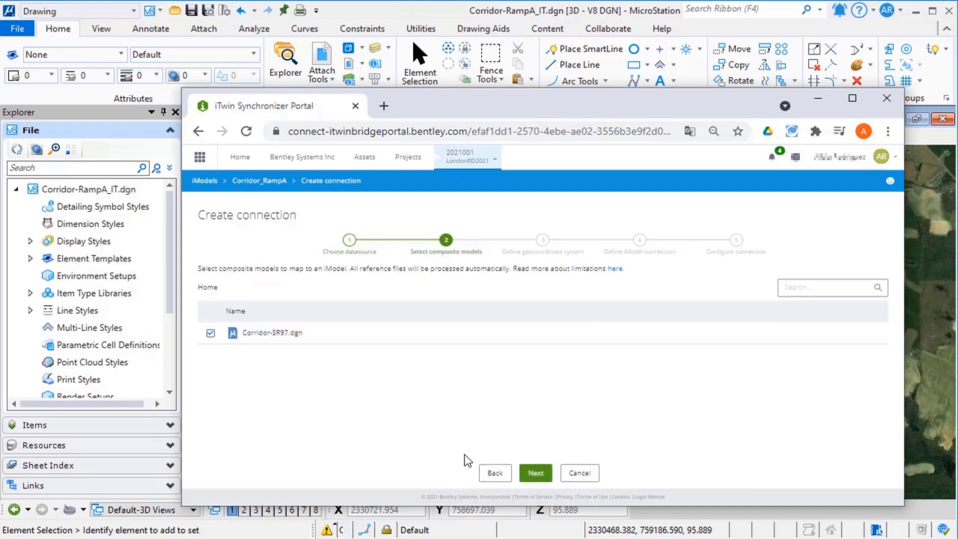
Take geocoordinates from Corridor-SR97.dgn, keep the MicroStation connector, name it MicroStation, and create it.
click(536, 474)
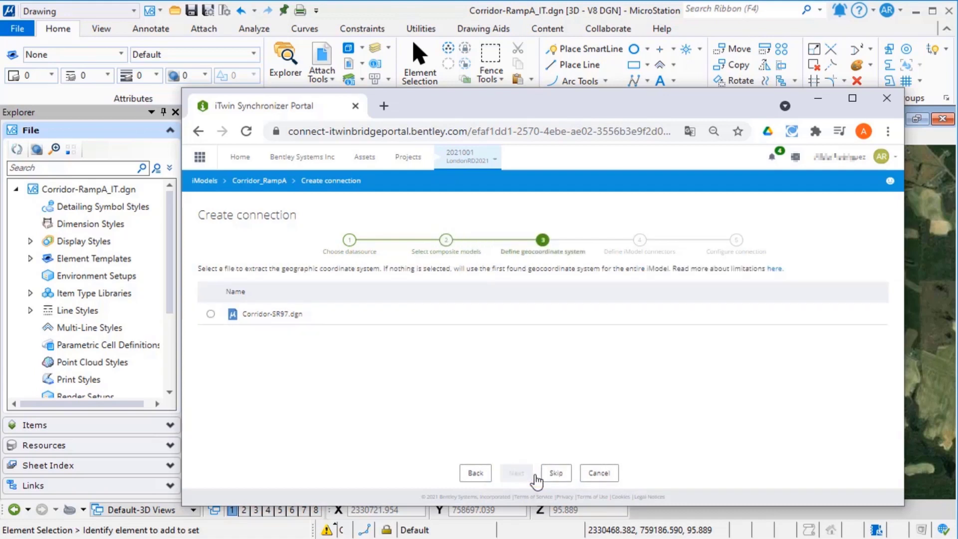
click(210, 314)
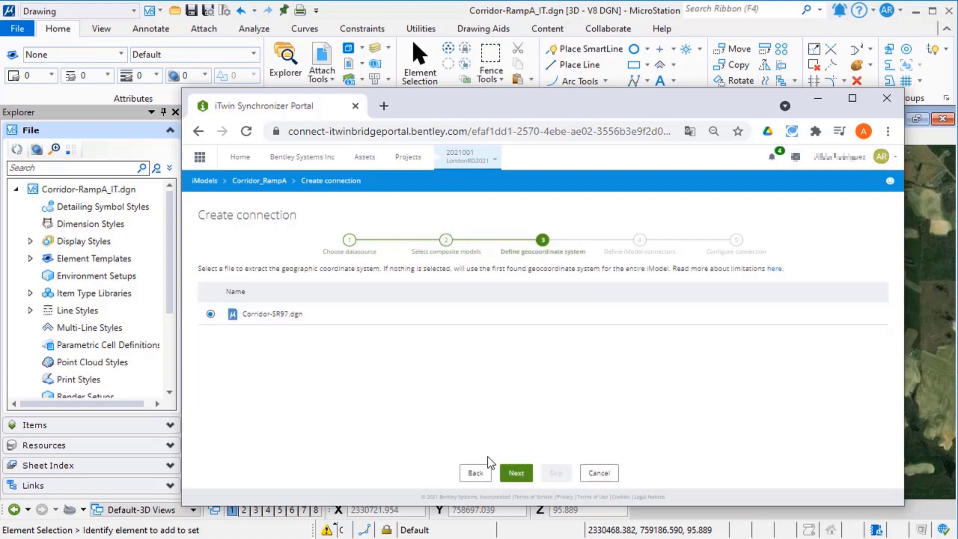
click(516, 474)
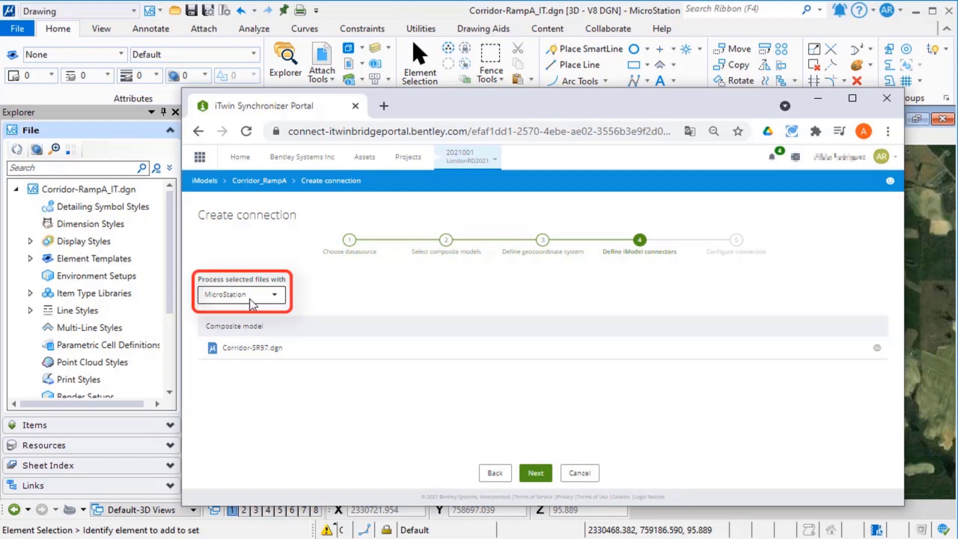
click(536, 473)
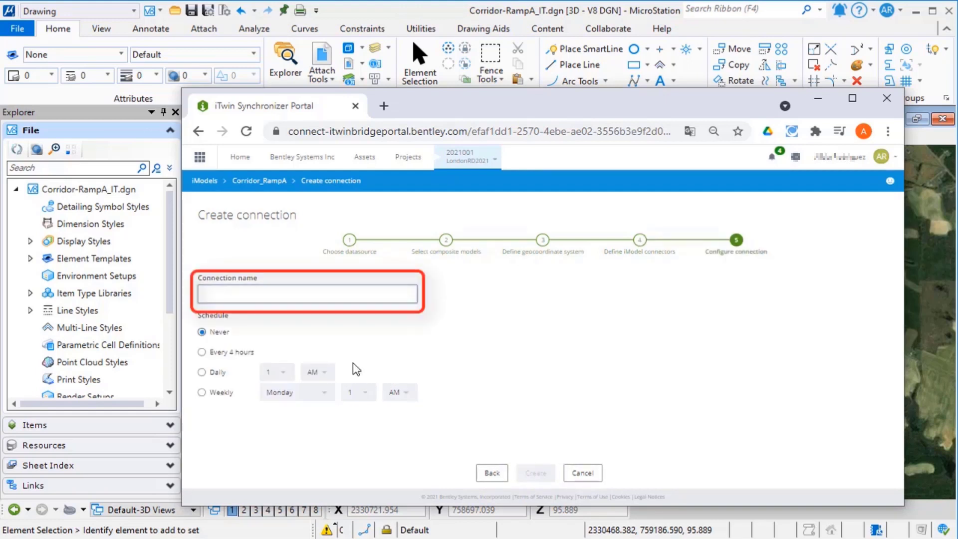
text(MicroStation)
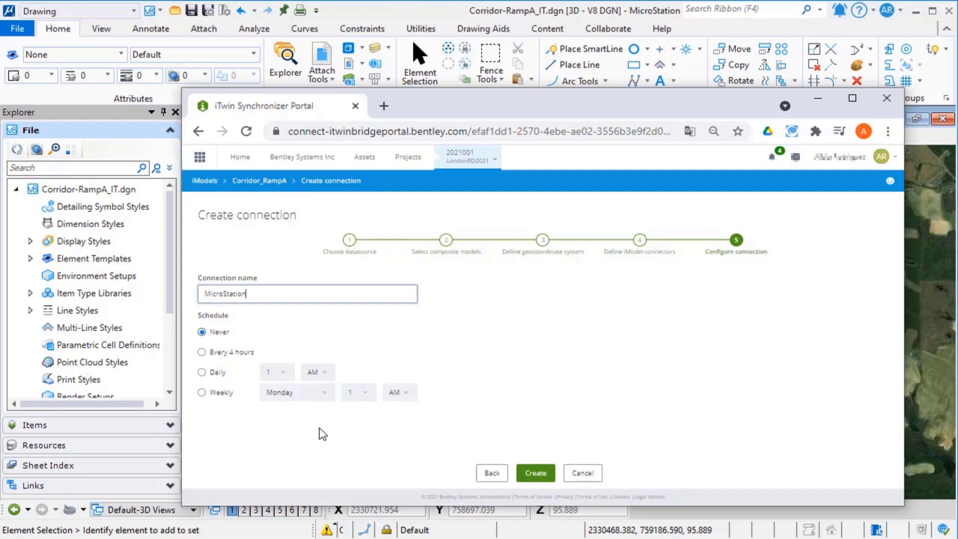
click(539, 476)
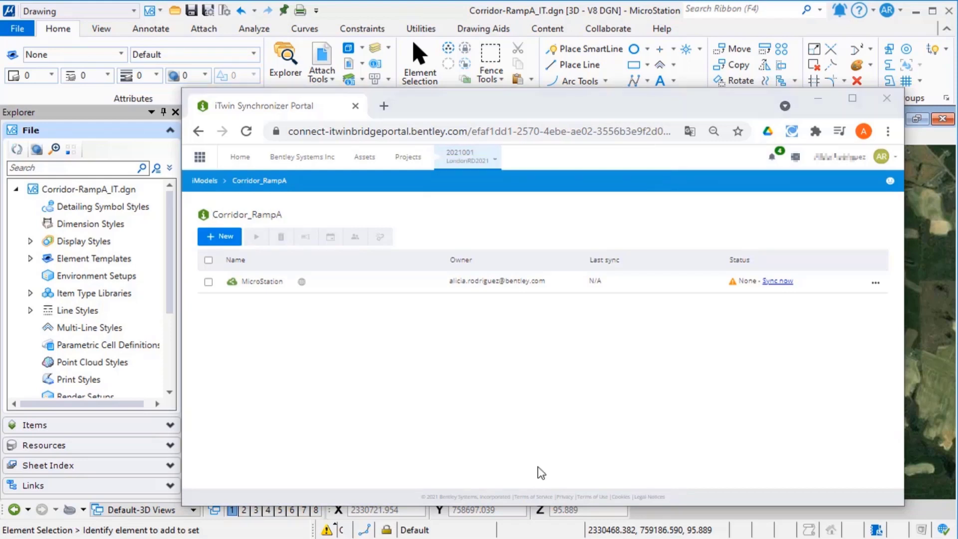
Synchronize the MicroStation connection until it reports Succeeded, then close the portal window.
click(208, 282)
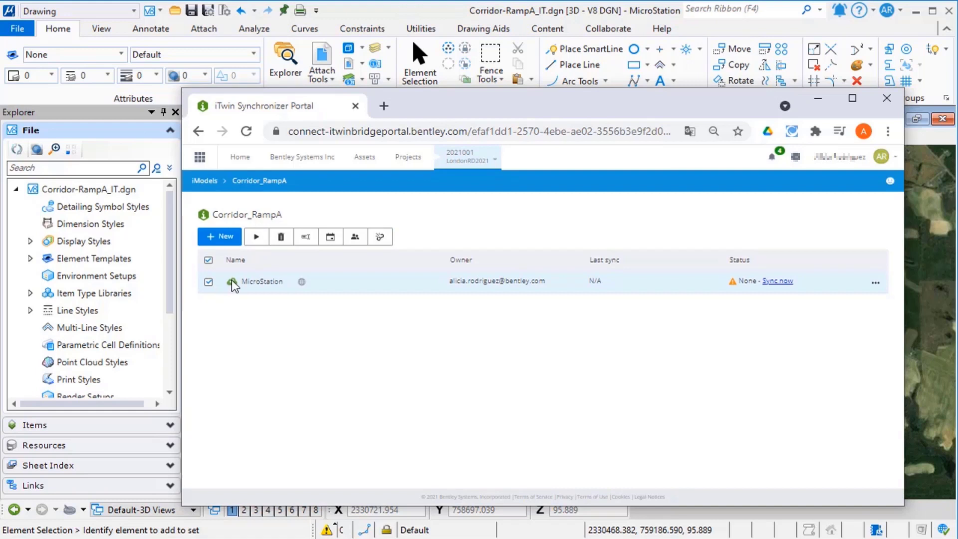
click(257, 240)
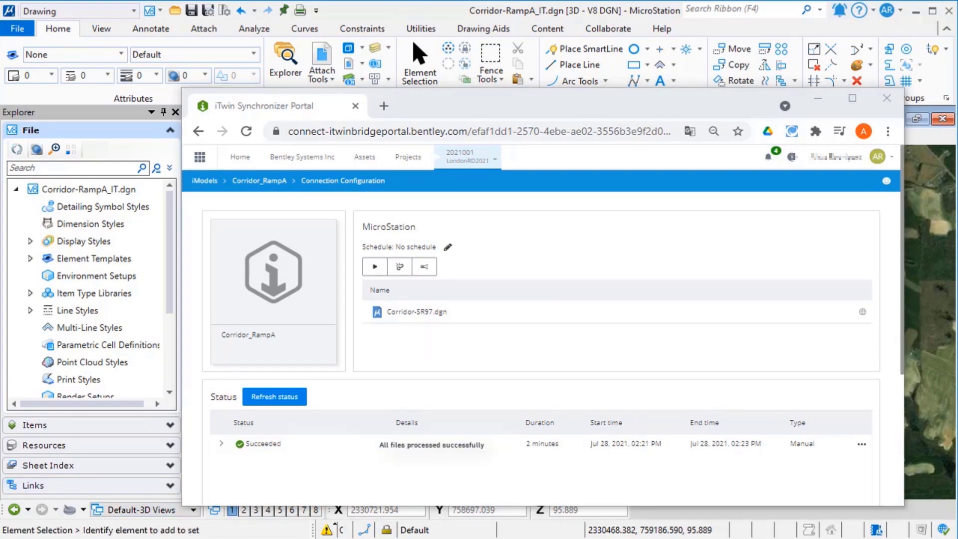
click(886, 99)
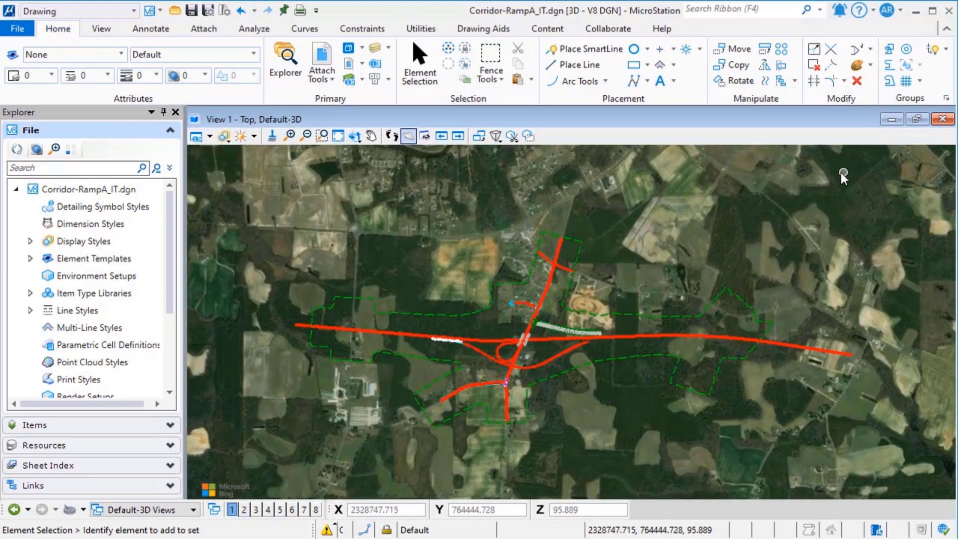
Associate the LondonRD WorkSet with project 2021001 LondonRD2021 and save the WorkSet.
click(606, 28)
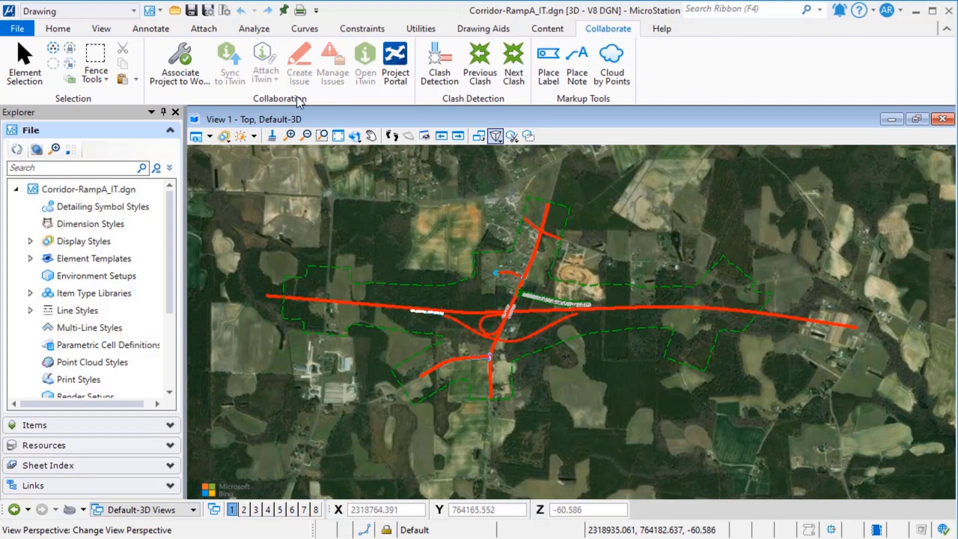
click(174, 80)
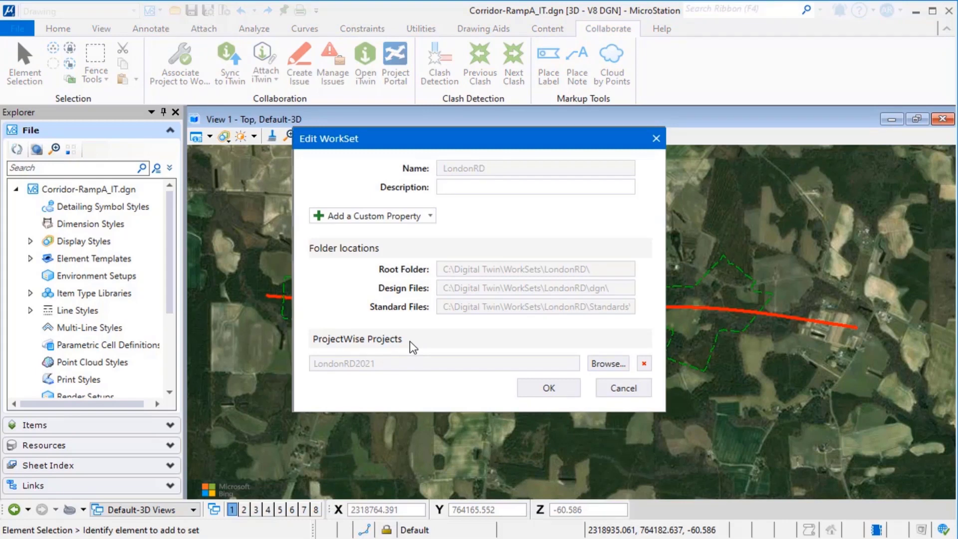
click(600, 367)
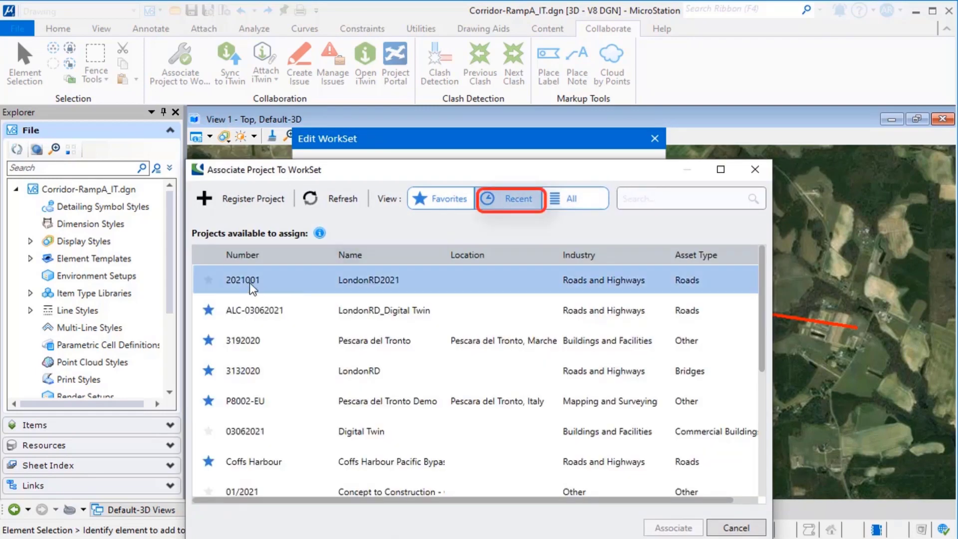
click(210, 282)
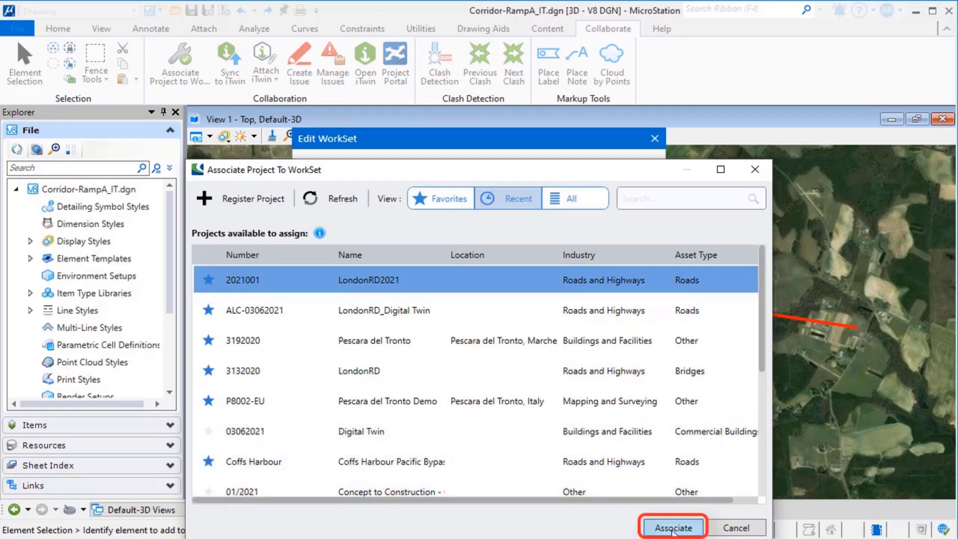
click(672, 529)
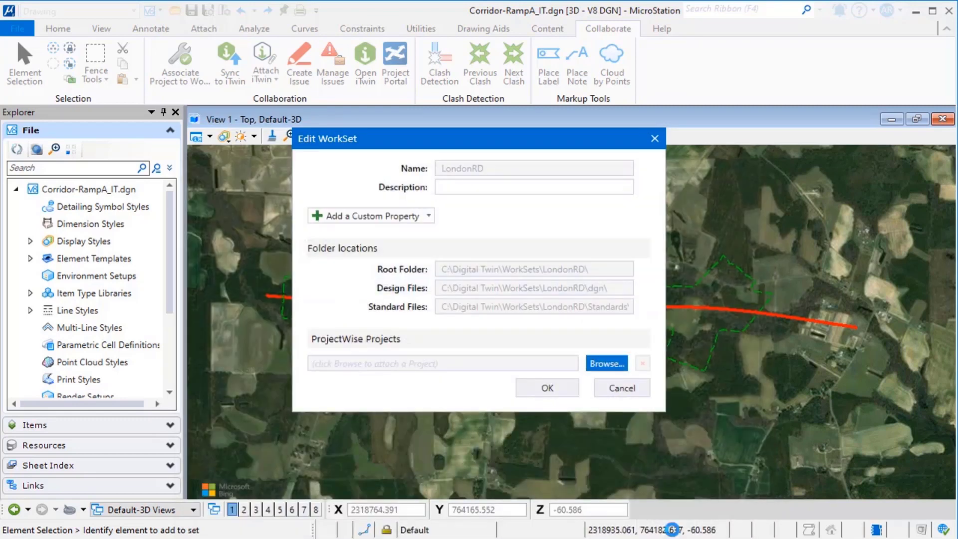
click(547, 388)
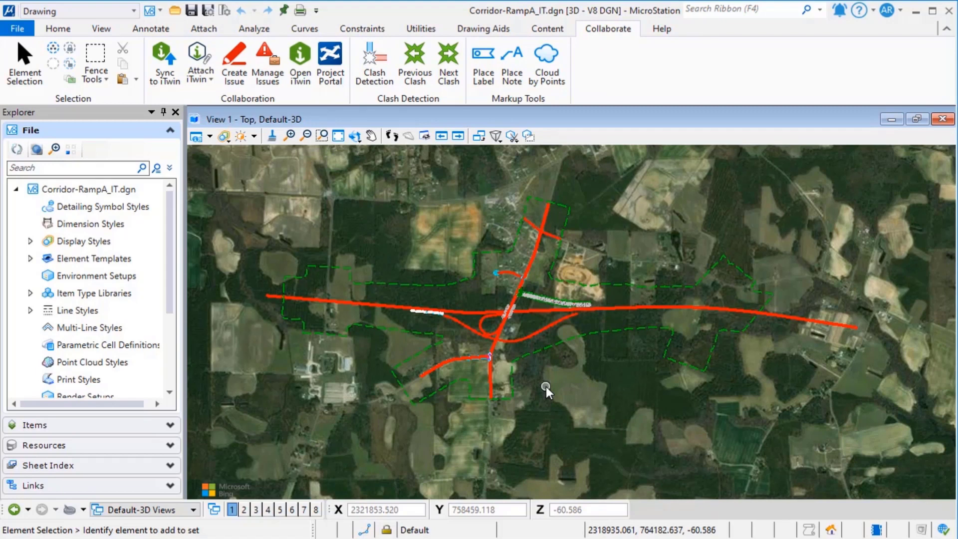
scroll(545, 391, down, 1)
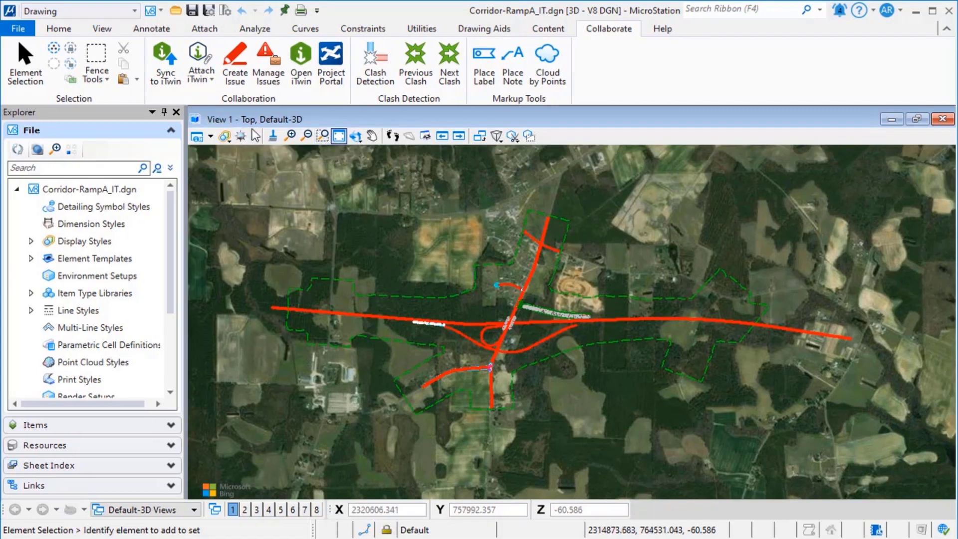
click(355, 136)
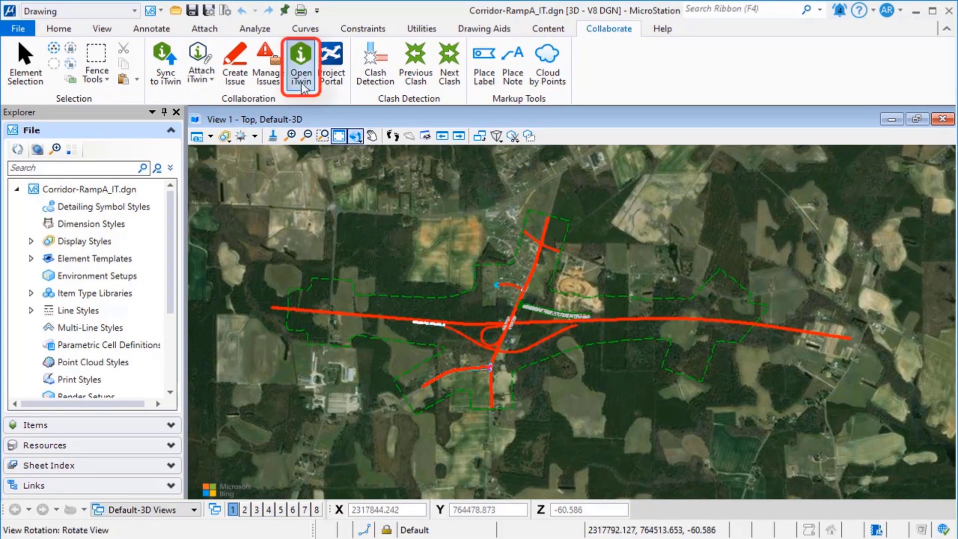
Open the Corridor_RampA iModel online and show its list of changes.
click(300, 63)
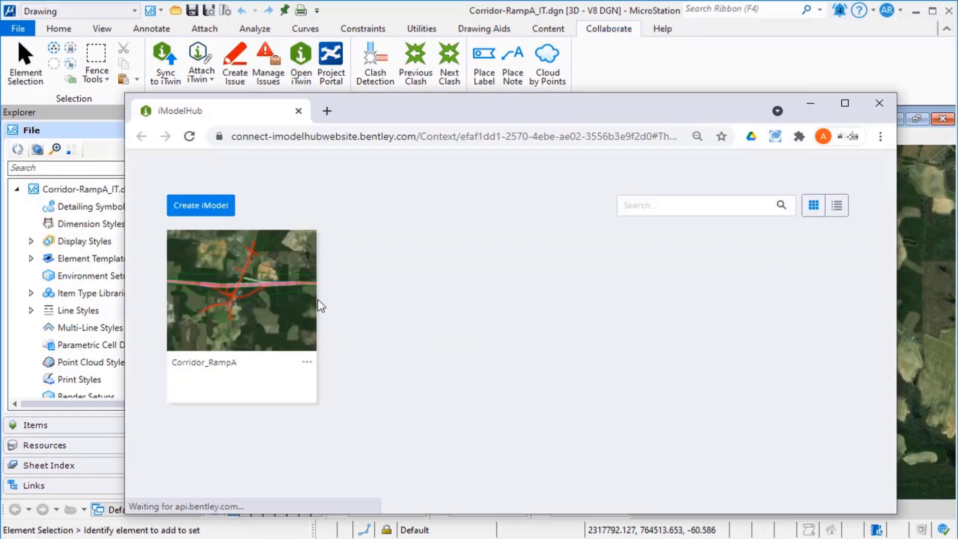
click(229, 323)
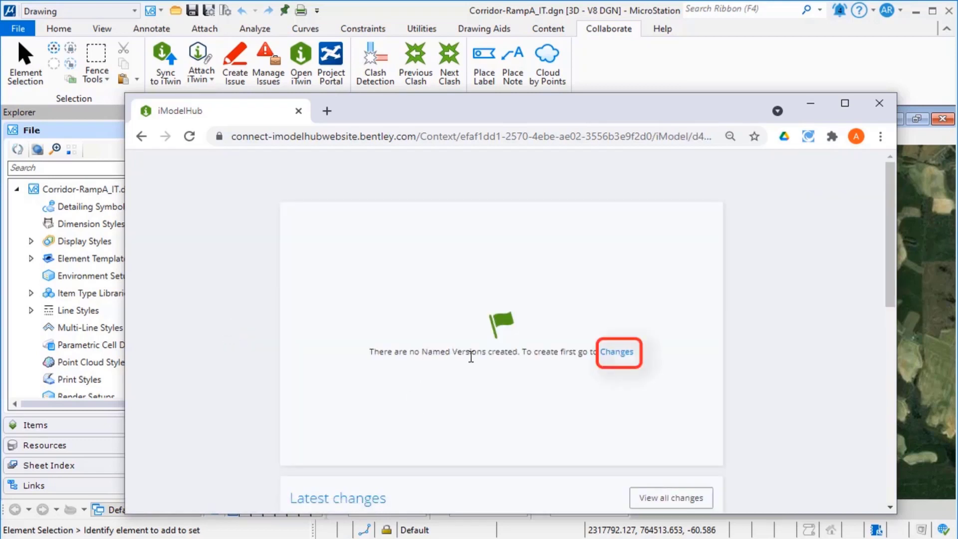
click(623, 357)
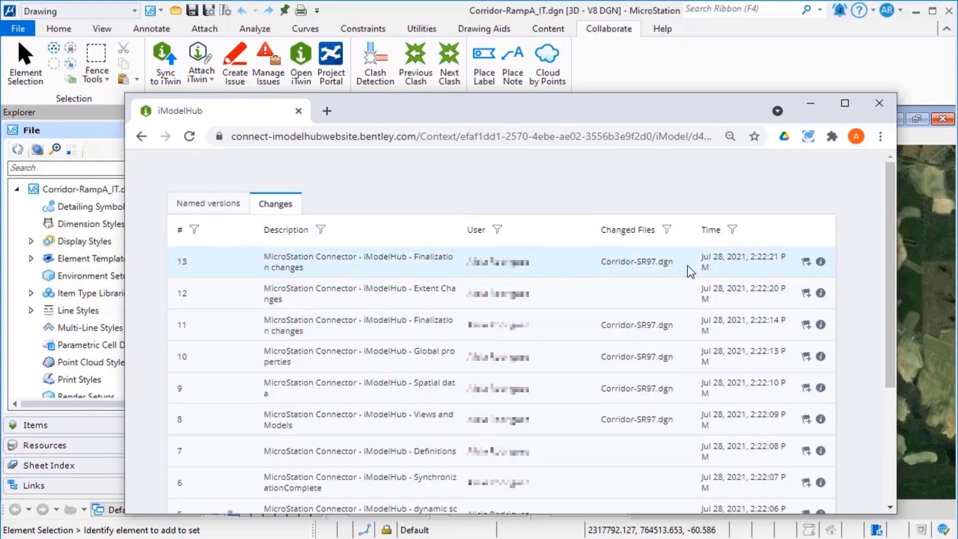
Create named version Corridor_v1 from change 13 with description Corridor_v1.
click(807, 263)
text(Corridor_v1)
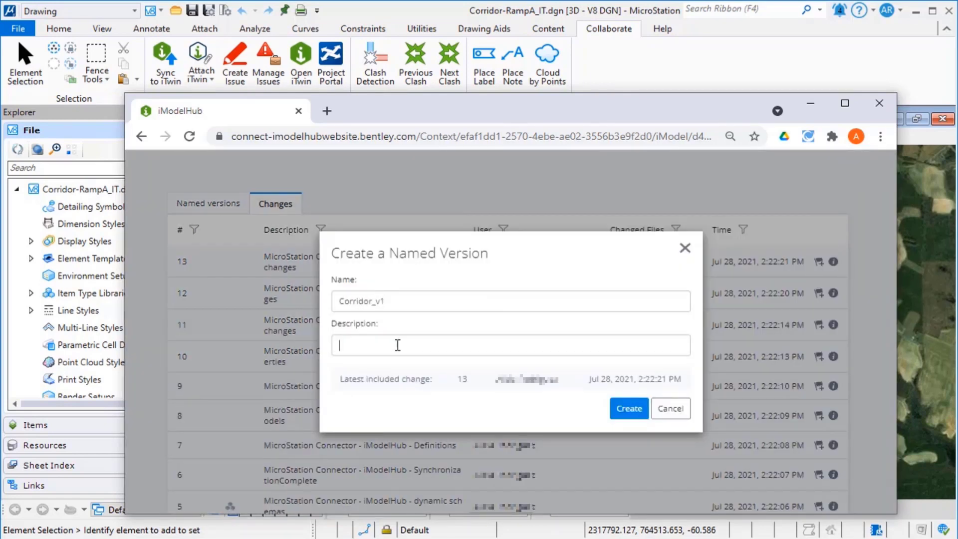
text(Corridor_v1)
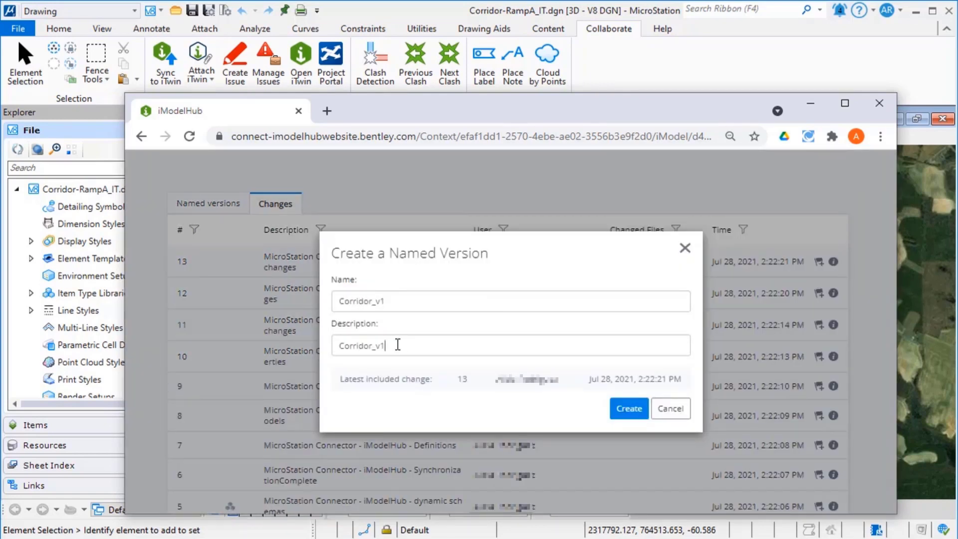
click(626, 414)
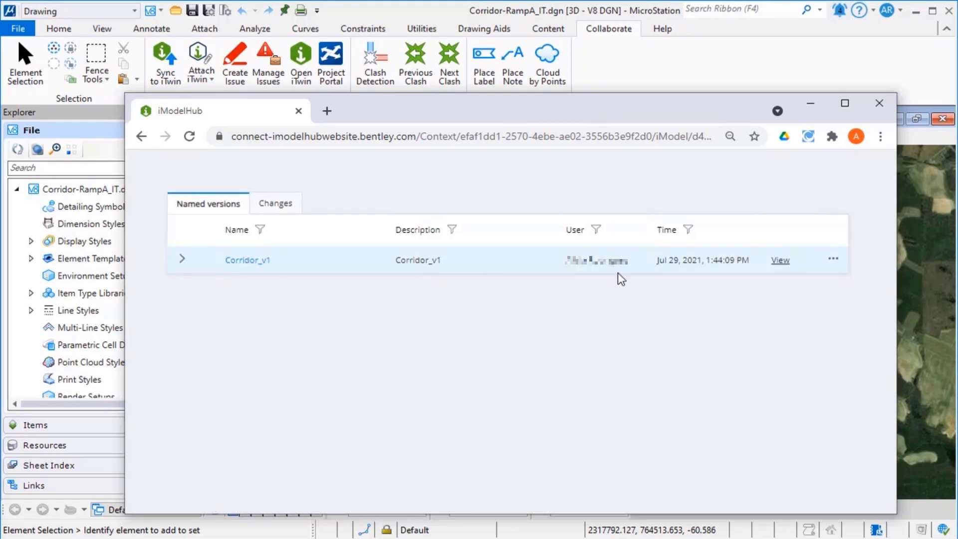
Open Corridor_v1 in Design Review, loading only the Corridor-SR97 3D model.
click(779, 261)
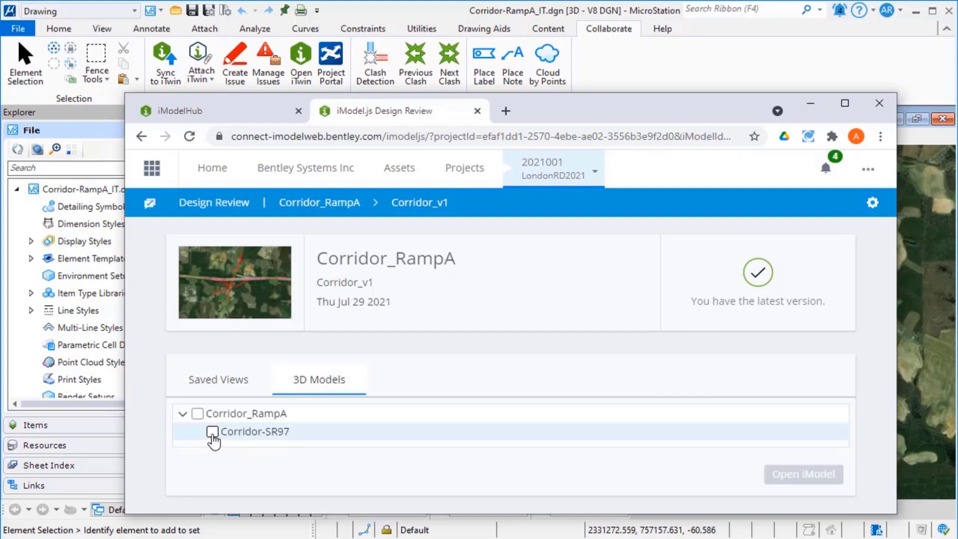
click(211, 431)
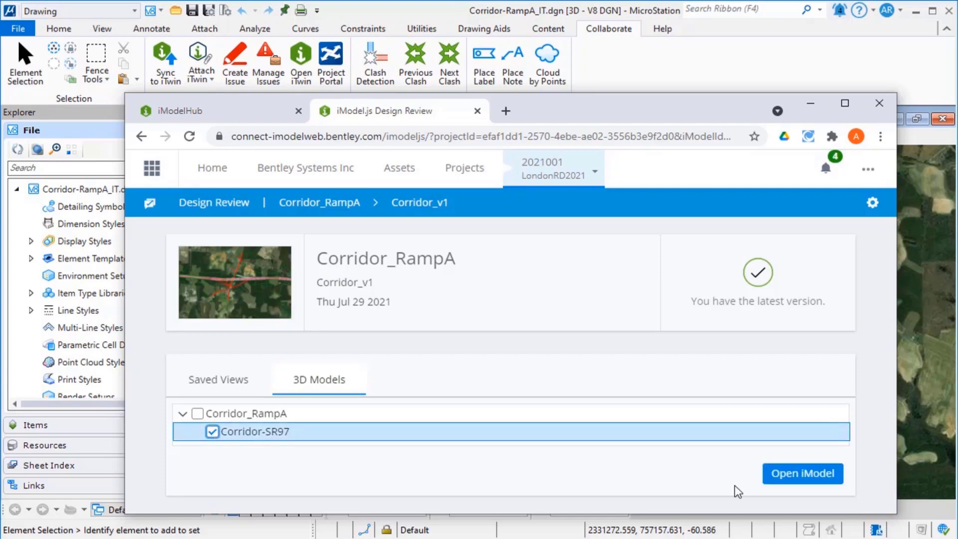
click(800, 478)
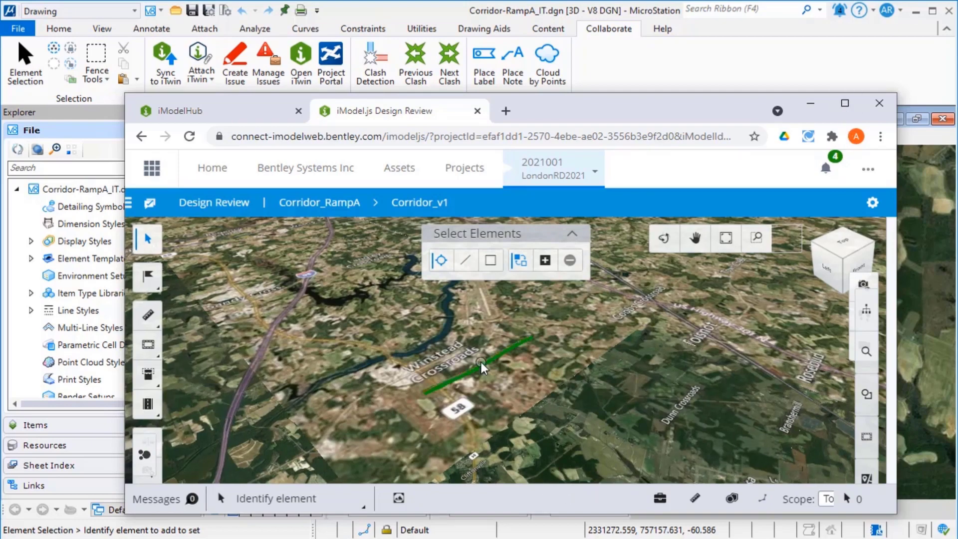
Zoom and rotate the Corridor-SR97 corridor into a front perspective view.
scroll(480, 374, up, 3)
scroll(480, 374, down, 3)
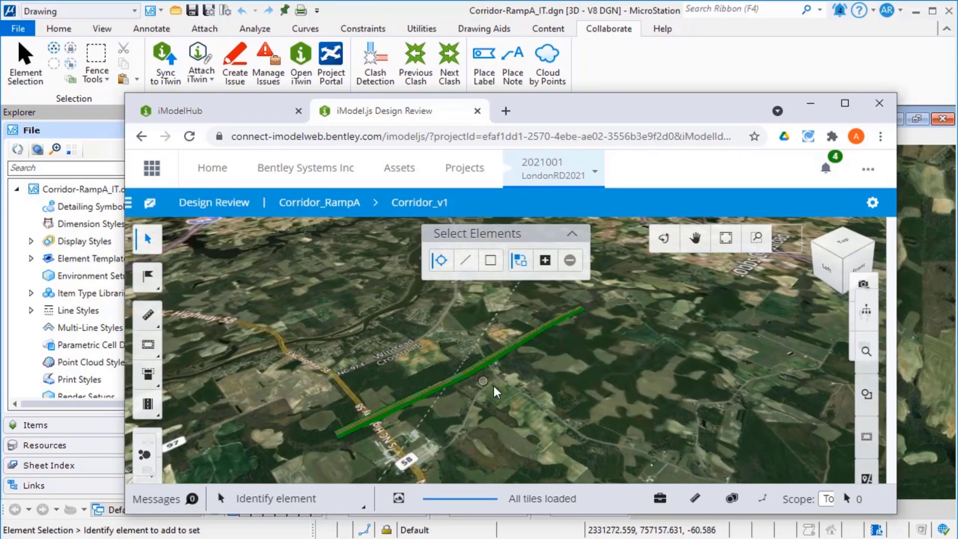
scroll(563, 350, up, 3)
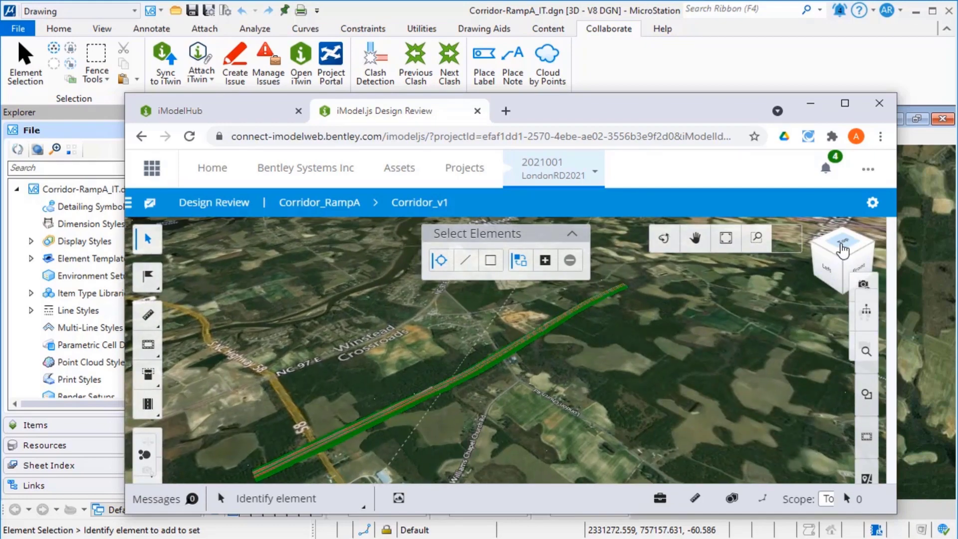
click(843, 250)
click(842, 249)
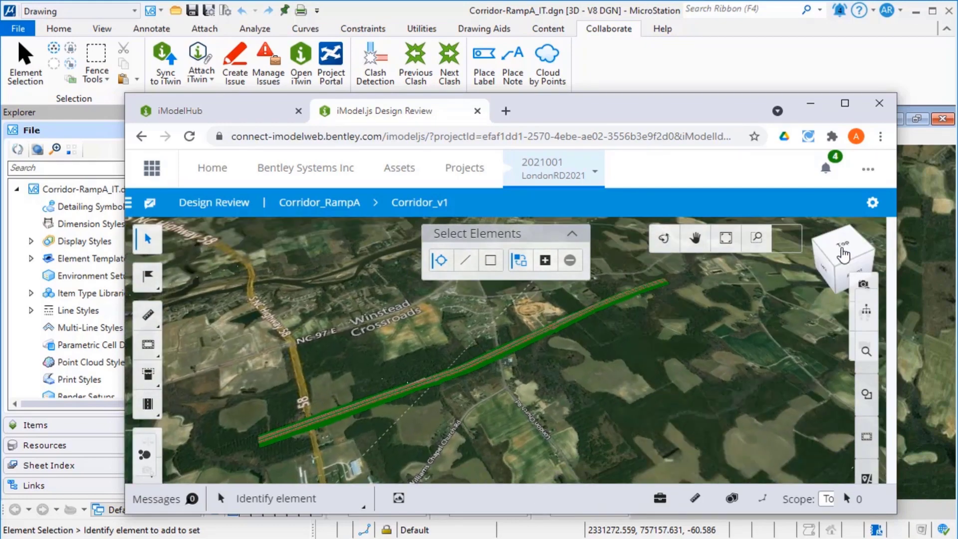
scroll(492, 368, up, 5)
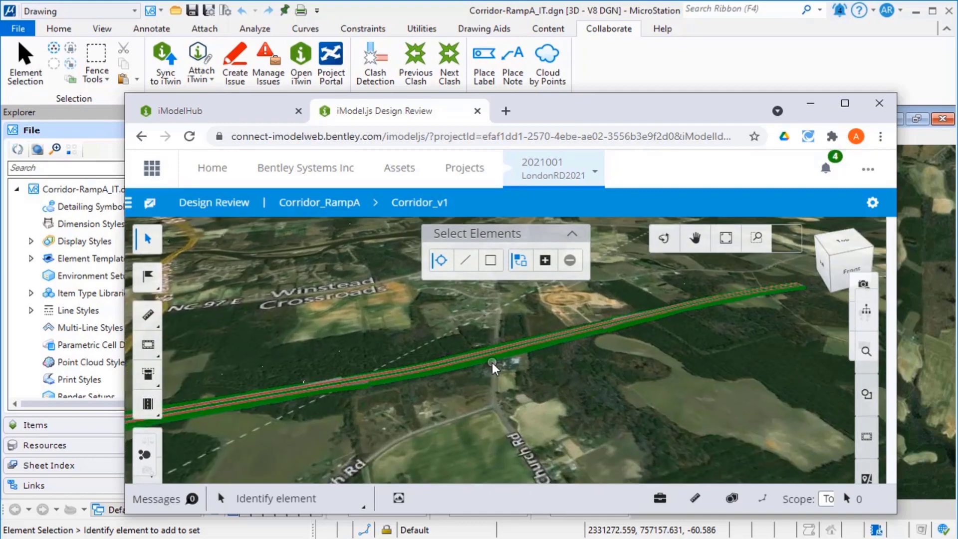
scroll(492, 368, up, 5)
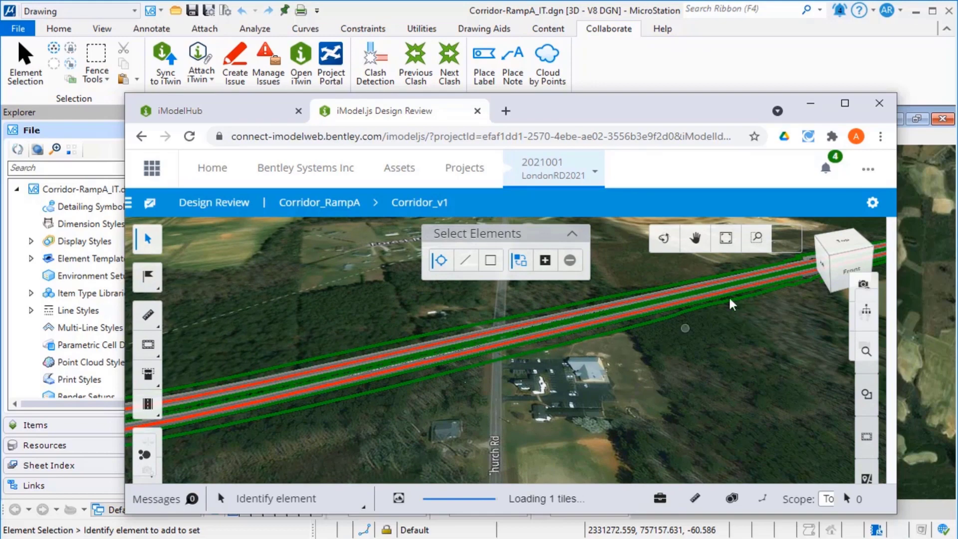
View the corridor from the top, zoom out, then close the browser.
click(828, 252)
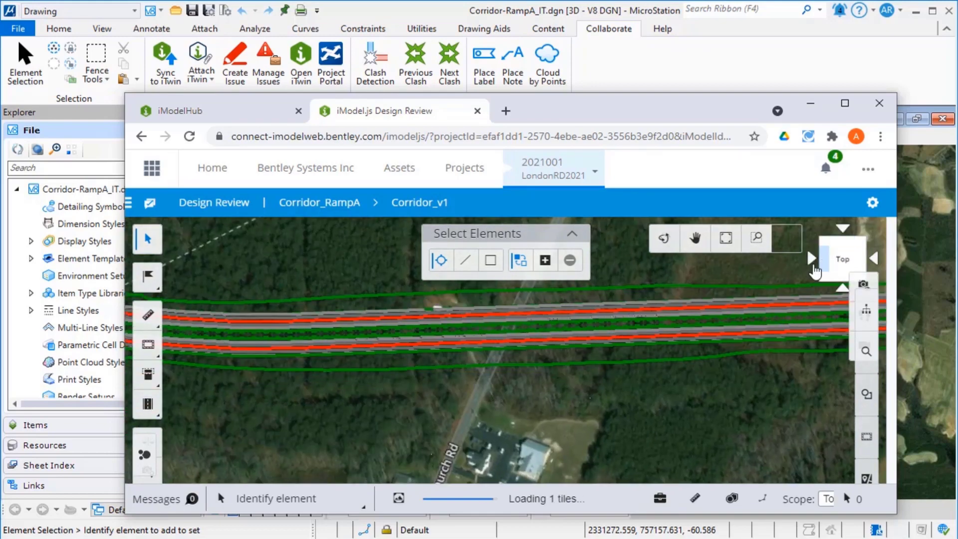
scroll(606, 378, down, 2)
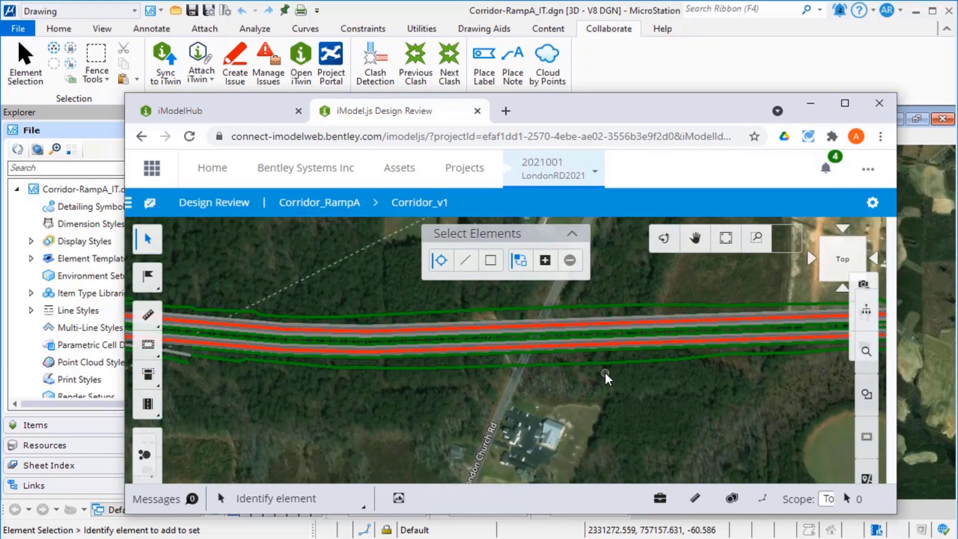
scroll(604, 378, down, 3)
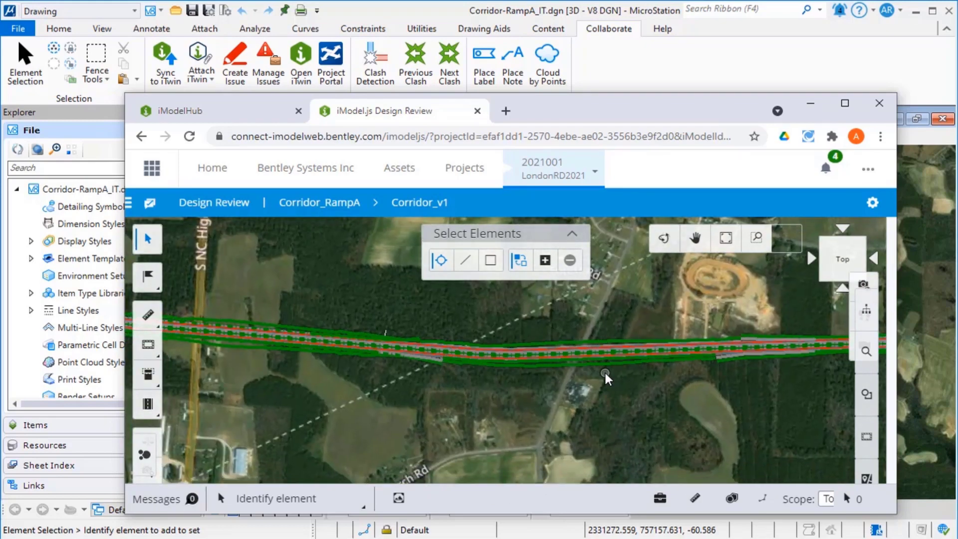
scroll(605, 378, down, 2)
scroll(605, 378, down, 2)
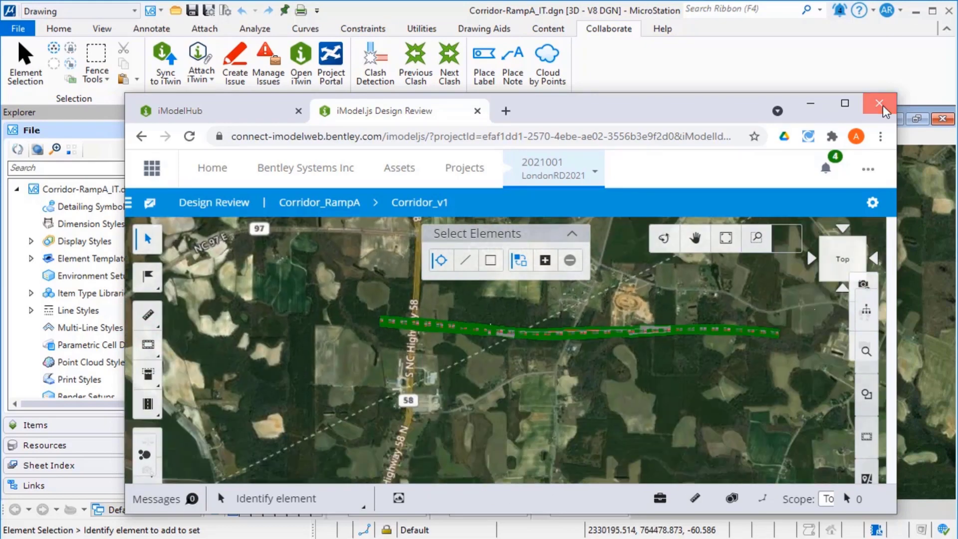
click(809, 104)
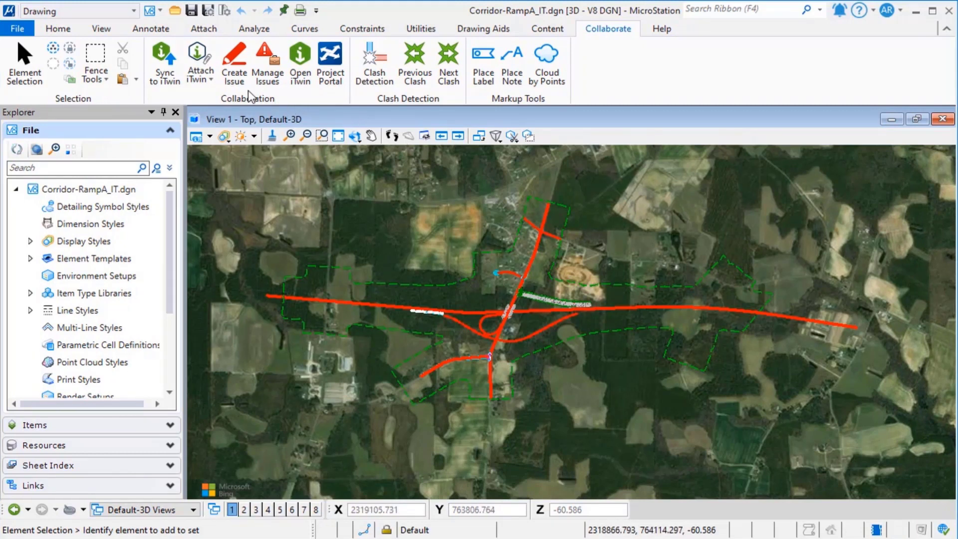
Attach the Corridor-SR97 model from the Corridor_RampA iTwin as a reference.
click(201, 71)
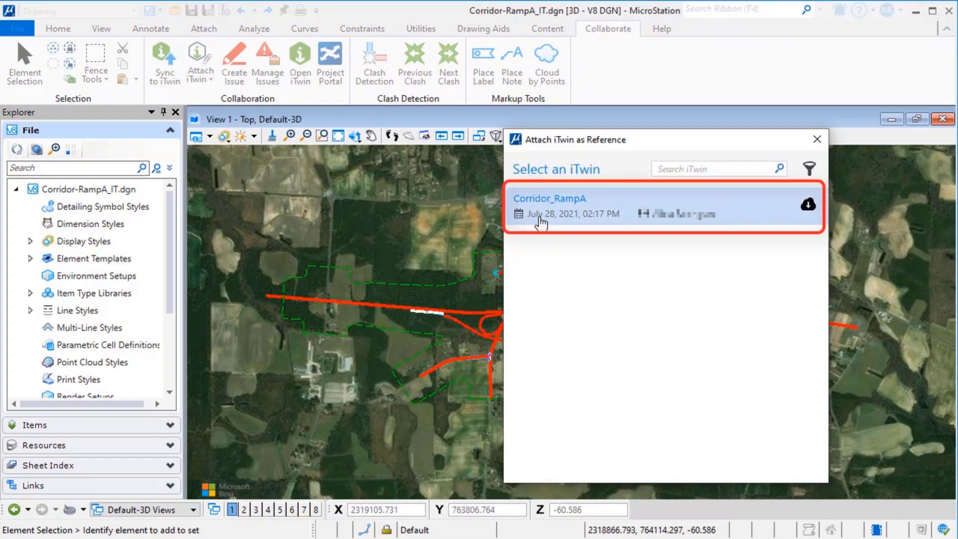
click(578, 217)
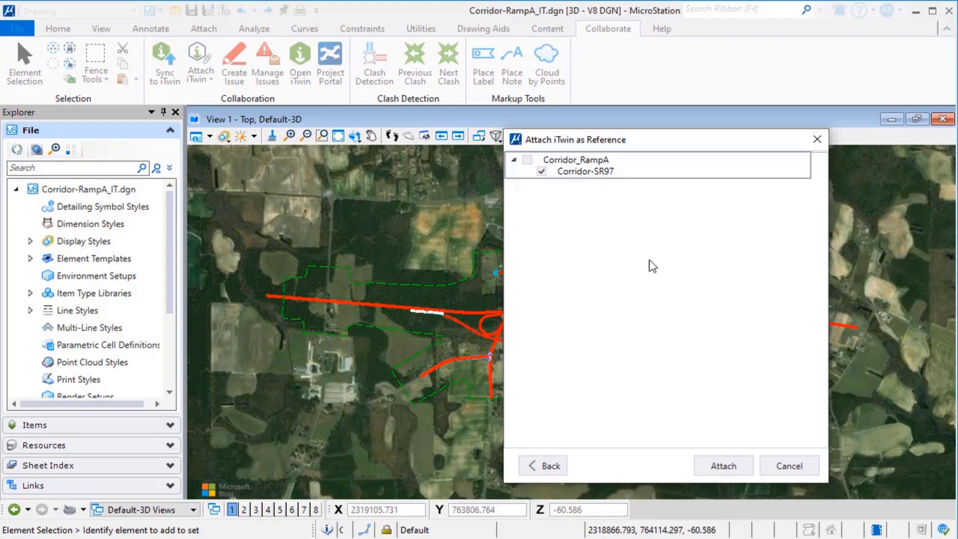
click(719, 465)
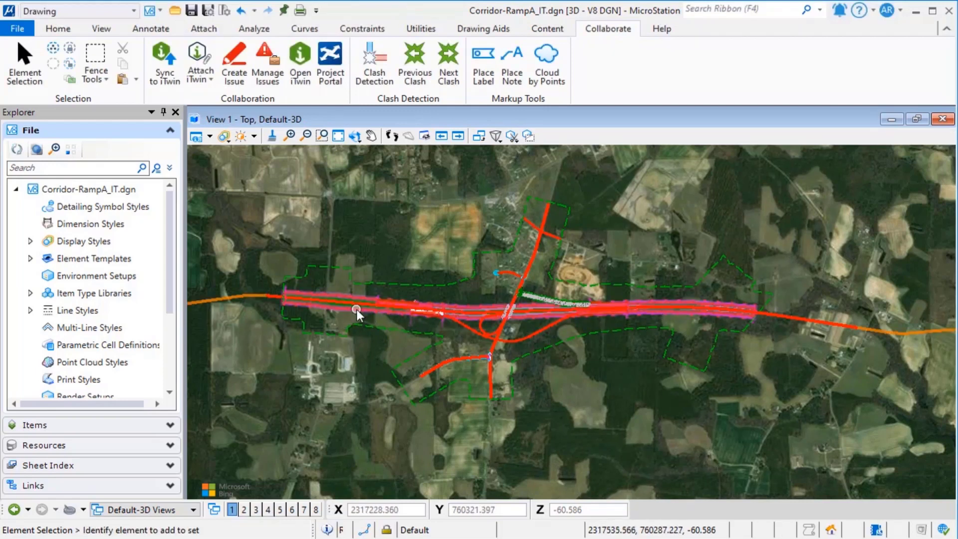
In References, toggle Corridor_RampA.bim display off and on, and set Hilite Mode to None.
click(212, 82)
click(217, 121)
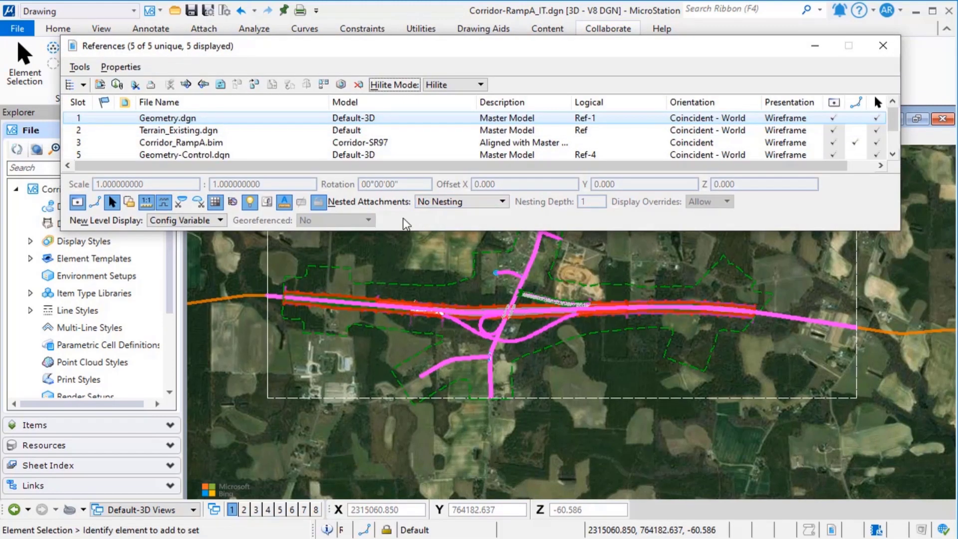
click(143, 144)
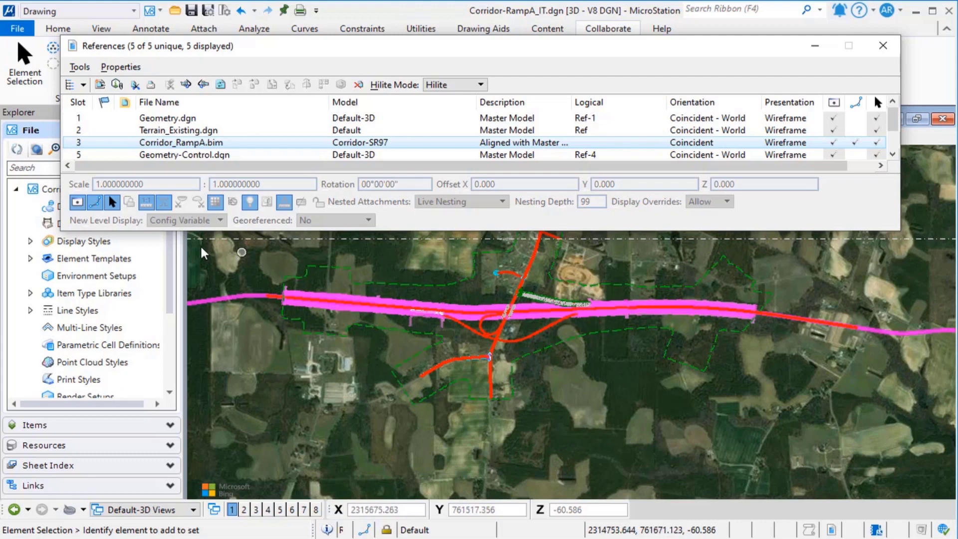
click(77, 202)
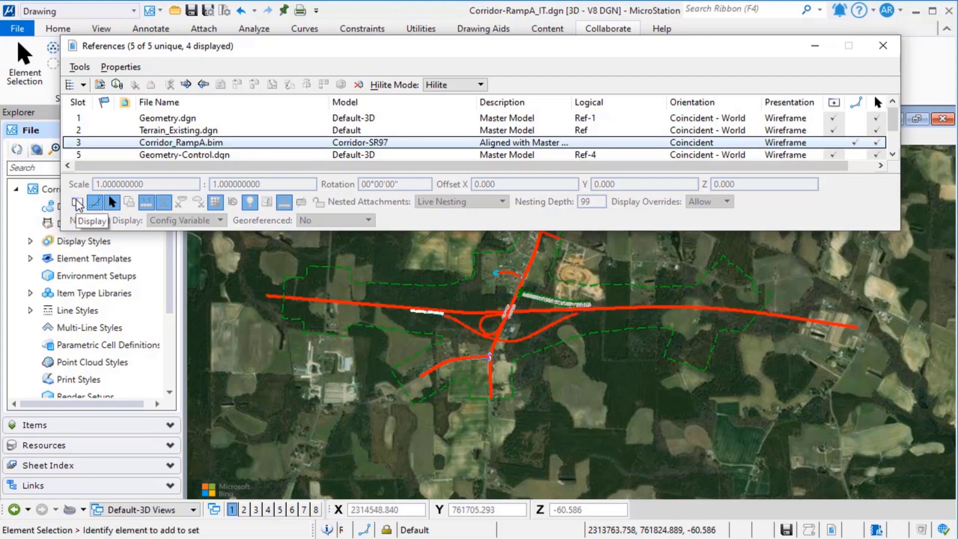
click(77, 201)
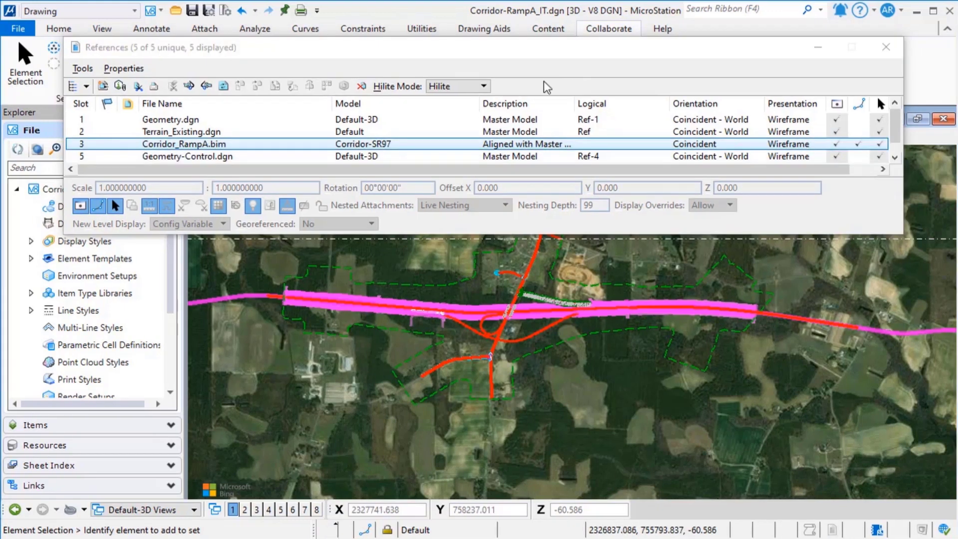
click(481, 86)
click(456, 59)
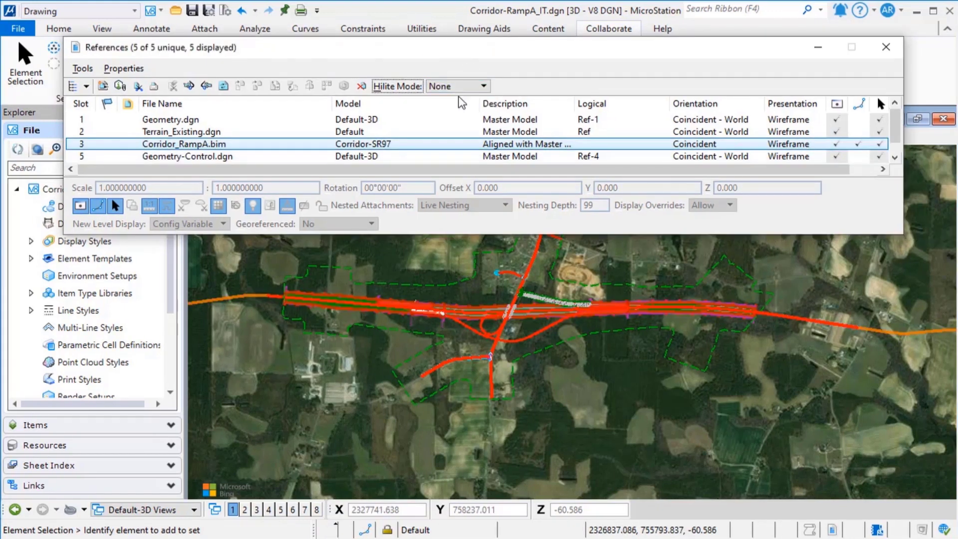